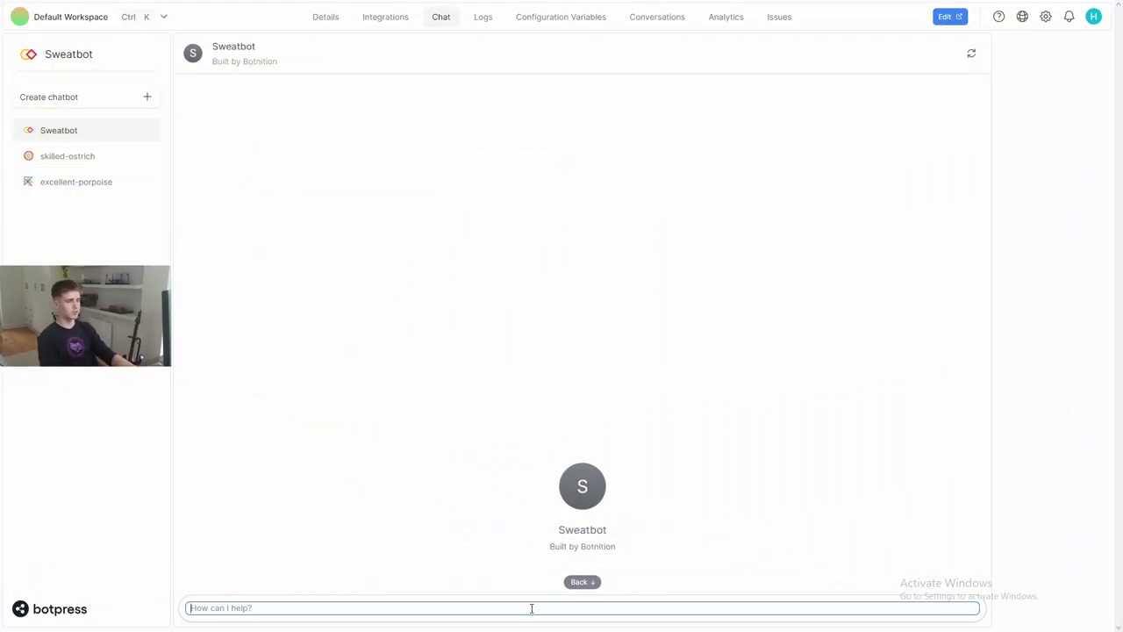
- Greet Sweatbot with 'hi', choose Login, and send the username and password
{"action": "left_click", "coordinate": [531, 606]}
{"action": "type", "text": "hi"}
{"action": "key", "text": "Return"}
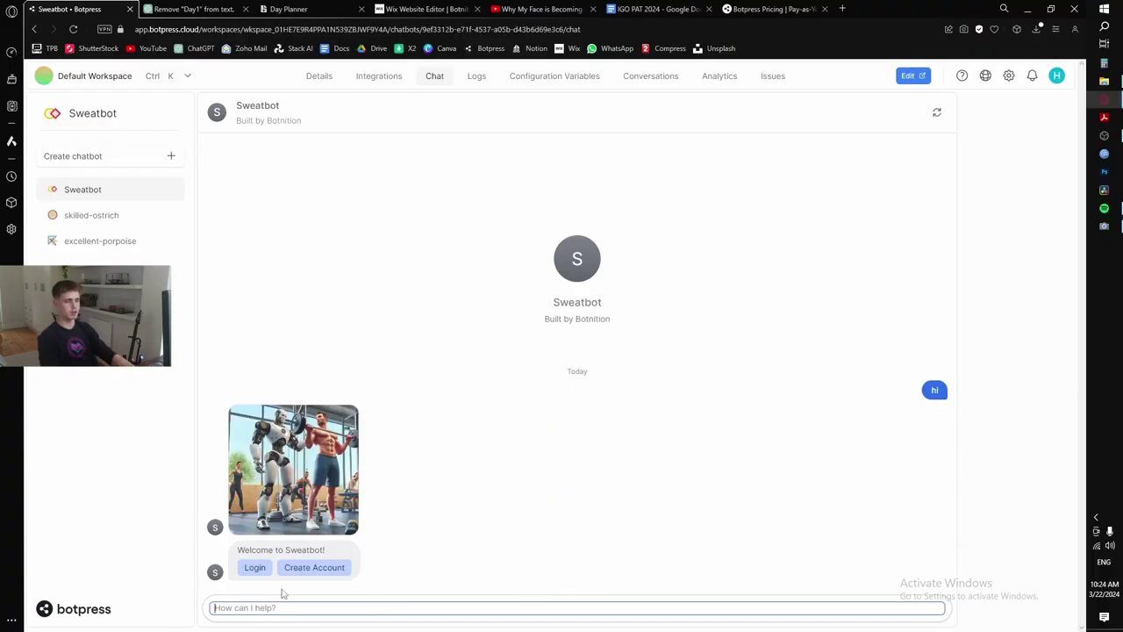
{"action": "left_click", "coordinate": [254, 567]}
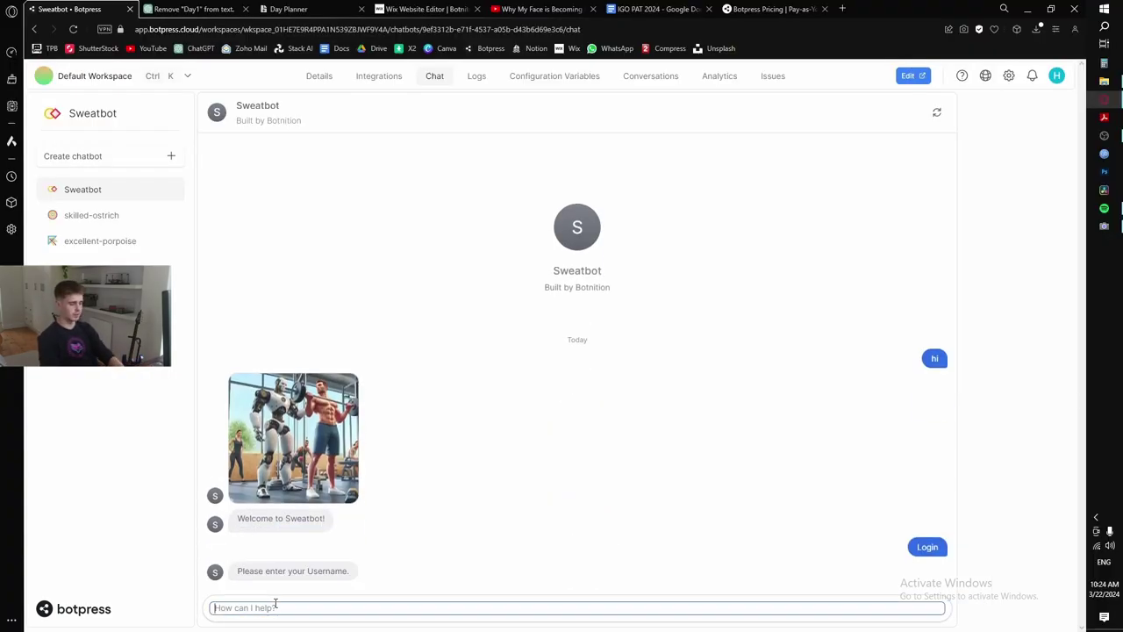
{"action": "key", "text": "Return"}
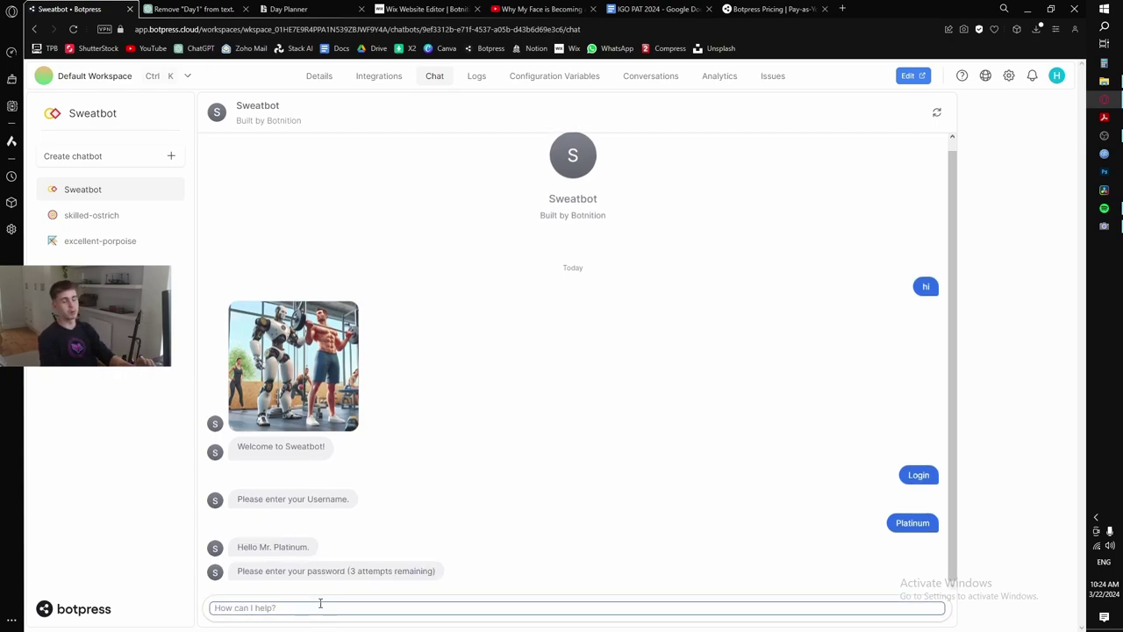
{"action": "left_click", "coordinate": [320, 603]}
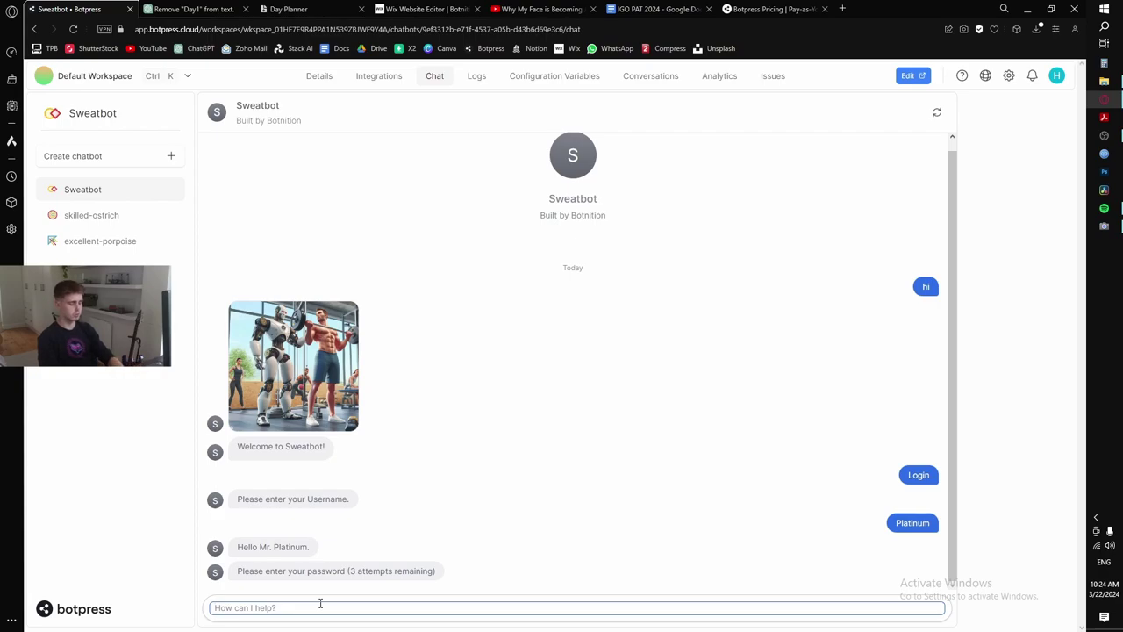
{"action": "key", "text": "Return"}
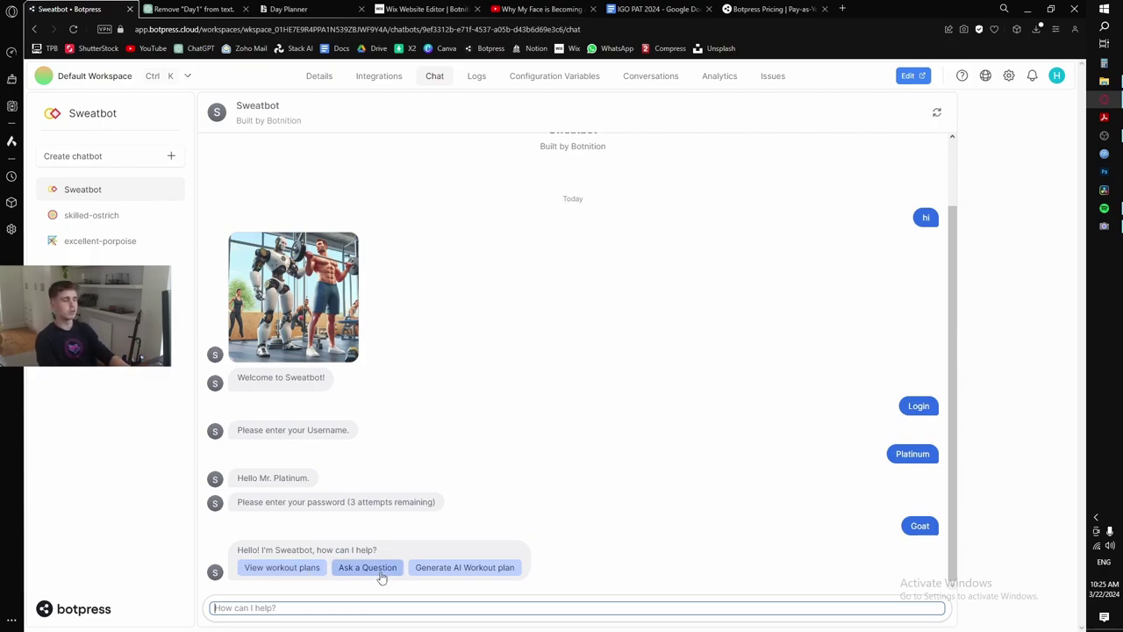
- Request a 5-day AI workout in the Empty plan slot and paste the rugby player's goals
{"action": "left_click", "coordinate": [456, 575]}
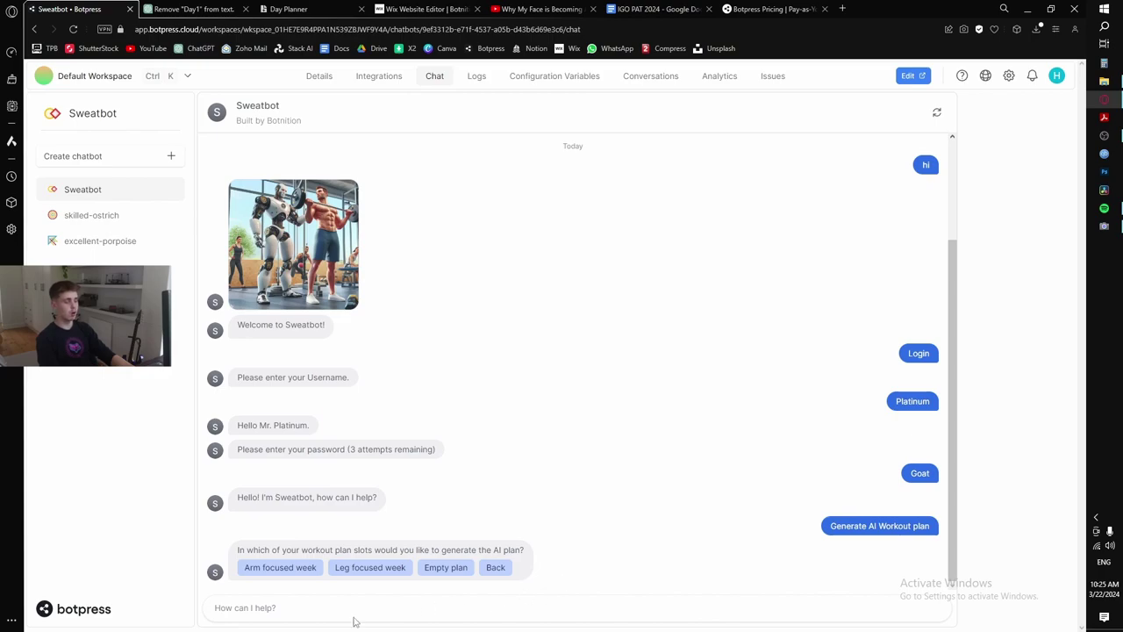
{"action": "left_click", "coordinate": [436, 570]}
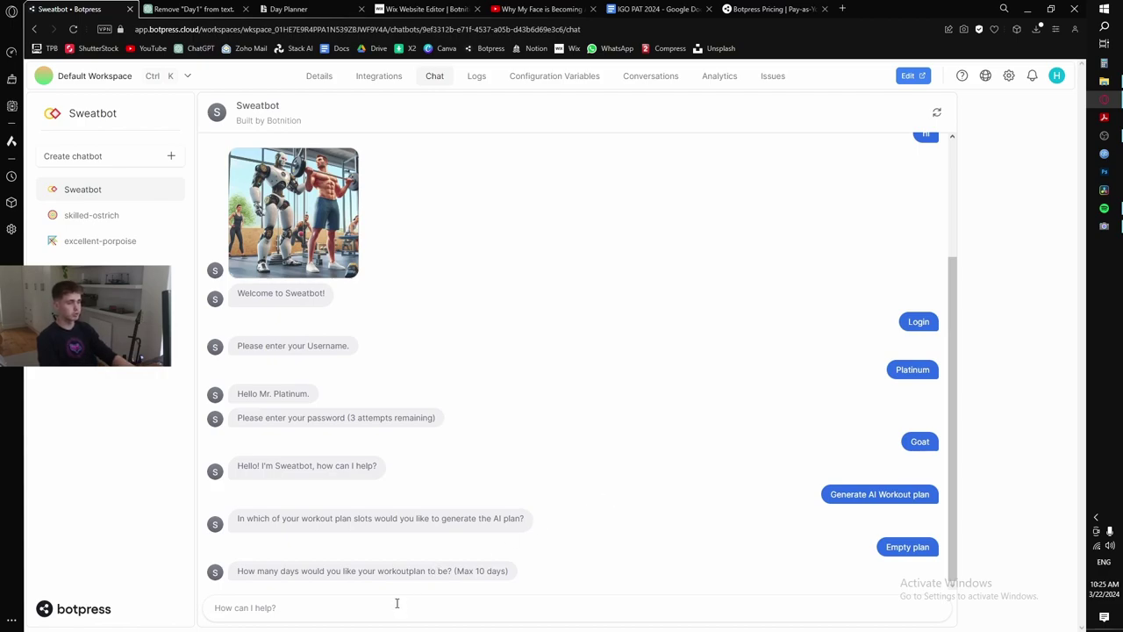
{"action": "left_click", "coordinate": [396, 605]}
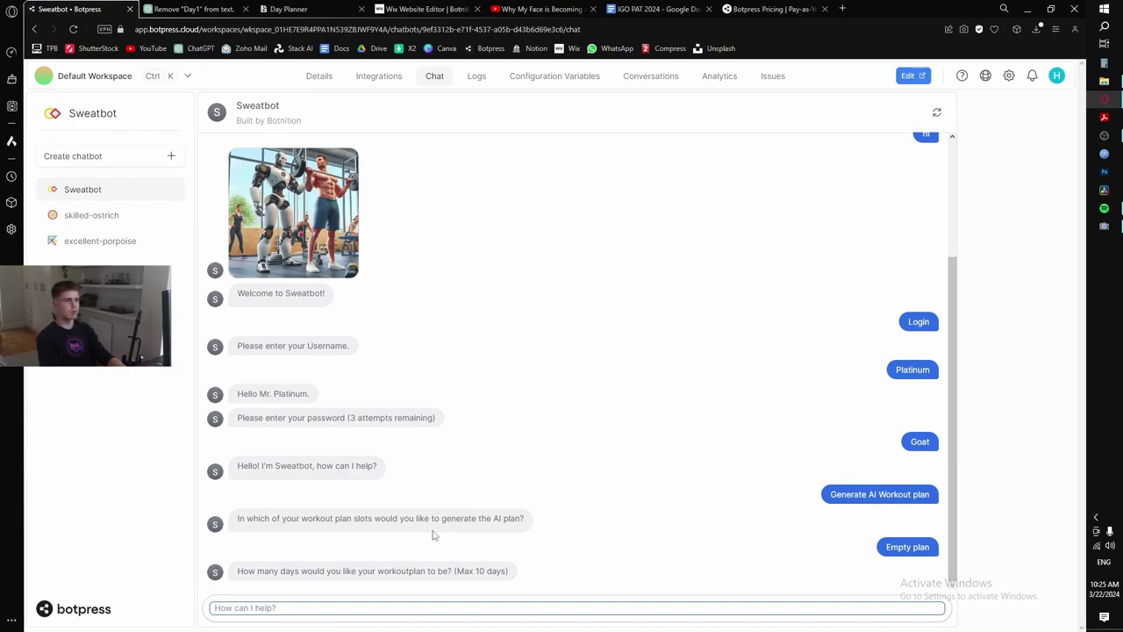
{"action": "type", "text": "5"}
{"action": "key", "text": "BackSpace"}
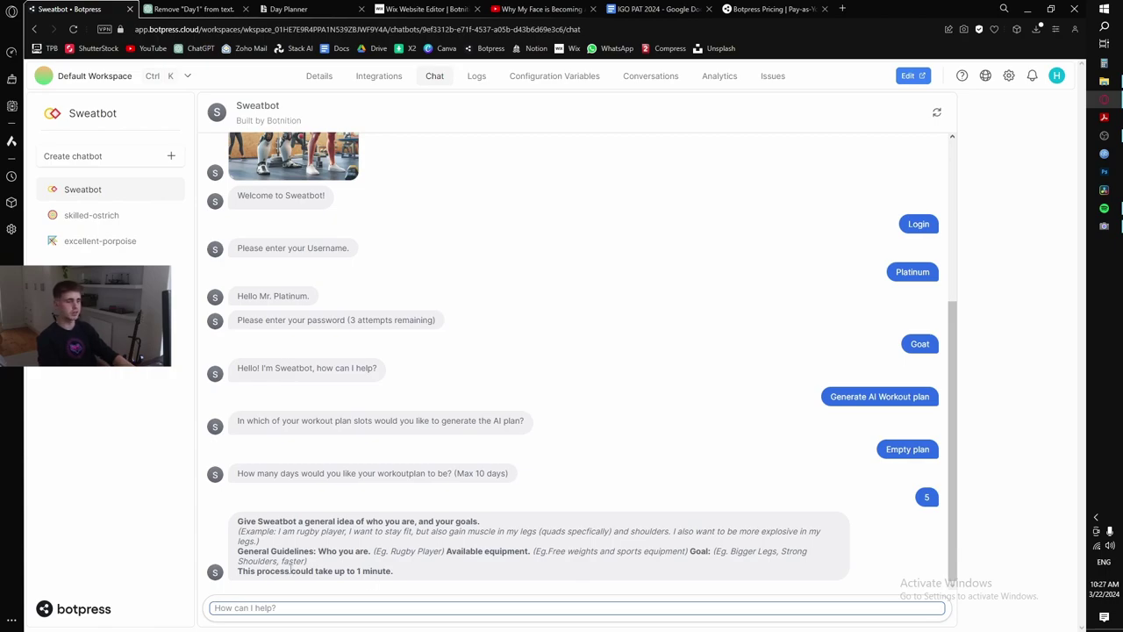
{"action": "type", "text": "I am rugby player, I want to stay fit, but also gain muscle in my legs (quads specfically) and shoulders. I also want to be more explosive in my legs."}
{"action": "key", "text": "Return"}
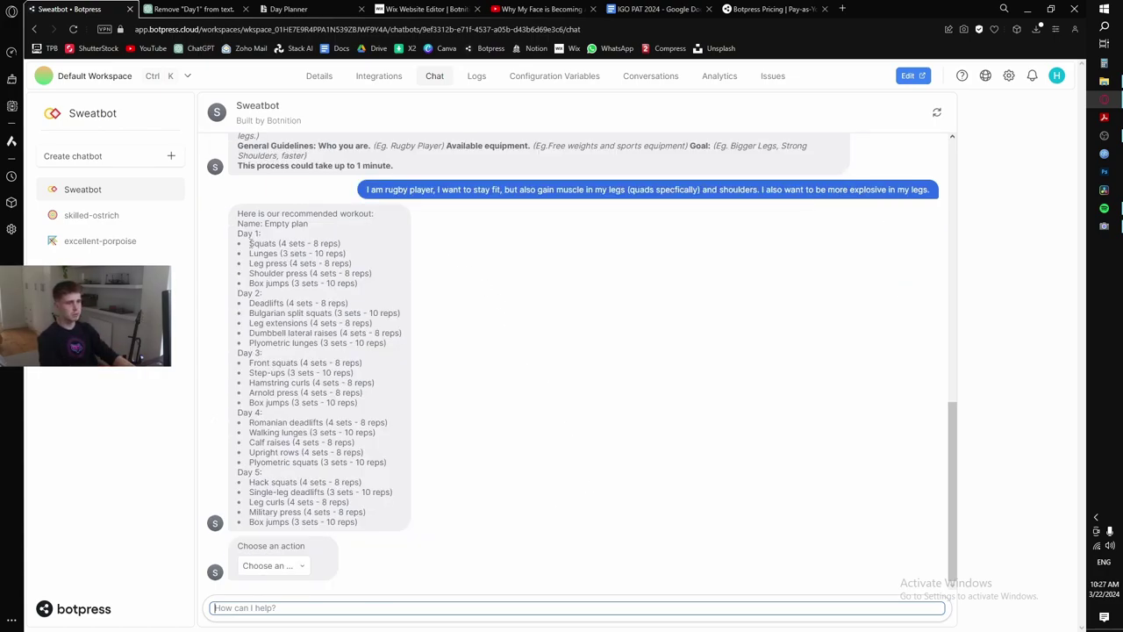
- Review the generated exercises, from Day 1 Squats through Day 5 Box jumps
{"action": "left_click_drag", "start_coordinate": [250, 243], "coordinate": [249, 273]}
{"action": "left_click_drag", "start_coordinate": [359, 282], "coordinate": [360, 309]}
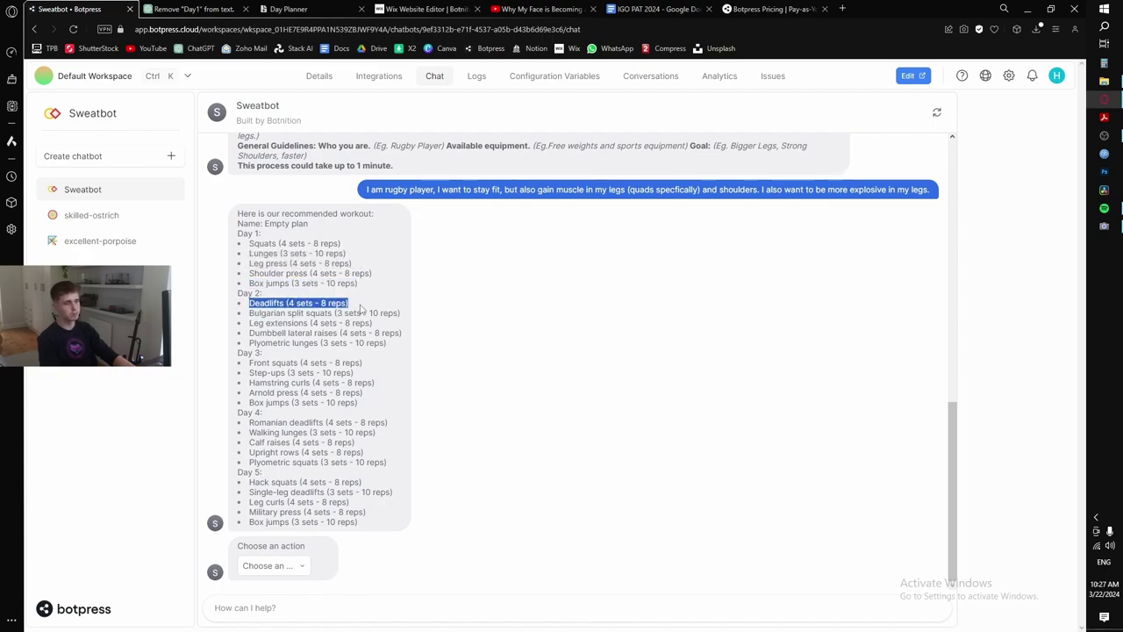
{"action": "left_click", "coordinate": [297, 317]}
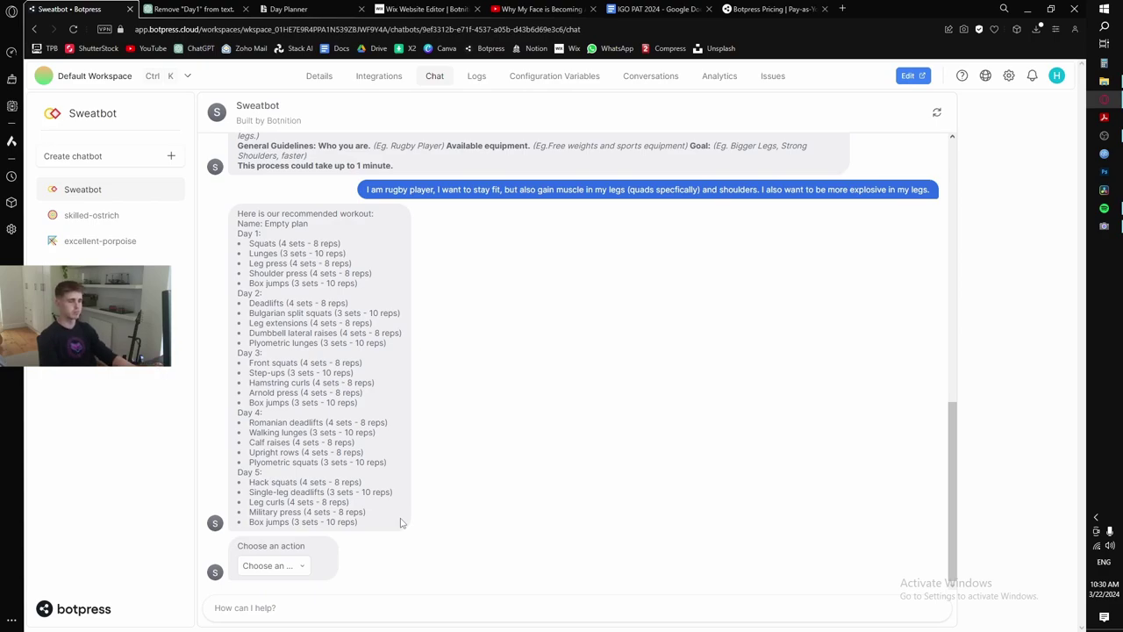
- Add a rest day after Day 2, making Day 3 a Rest day
{"action": "left_click", "coordinate": [301, 566]}
{"action": "left_click", "coordinate": [291, 445]}
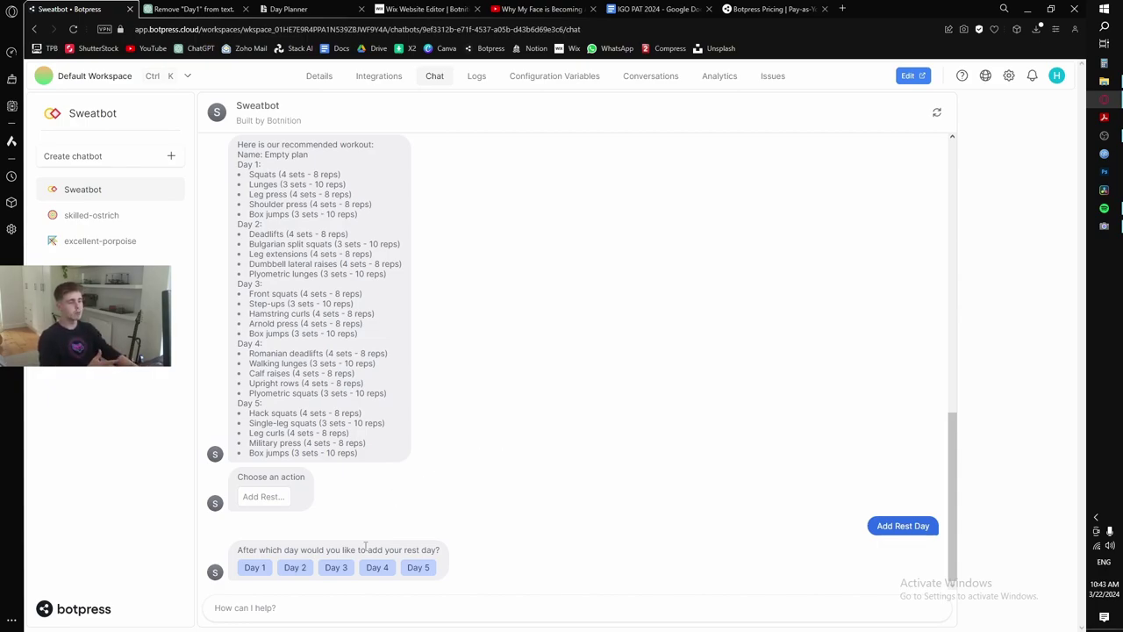
{"action": "left_click", "coordinate": [295, 567]}
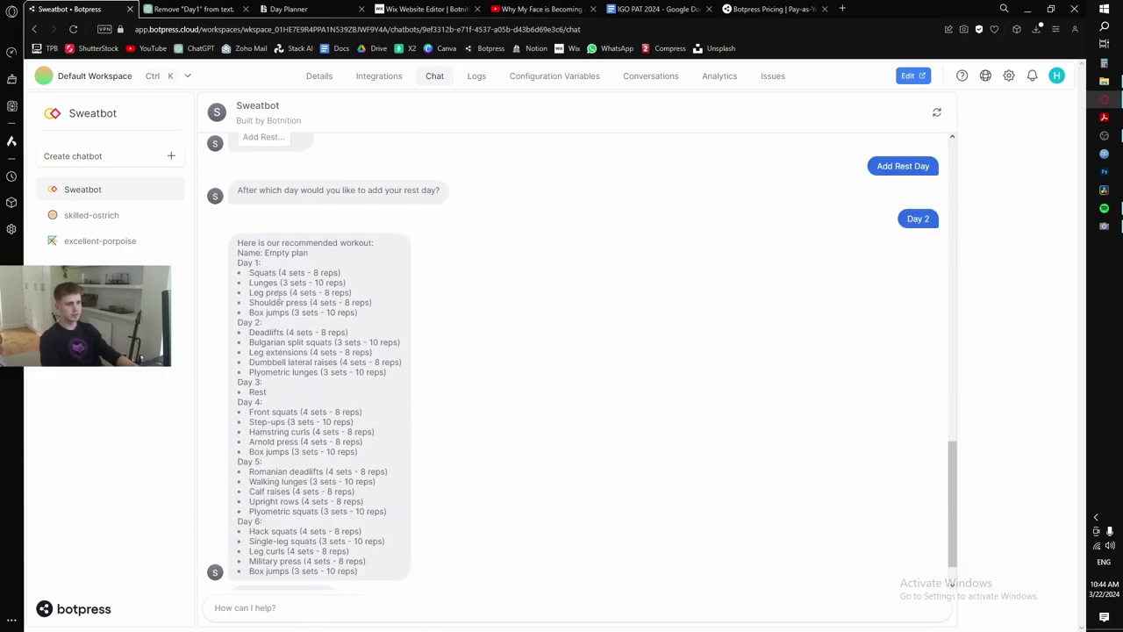
- Switch the browser to fullscreen and insert another rest day after Day 5
{"action": "left_click_drag", "start_coordinate": [238, 320], "coordinate": [293, 324]}
{"action": "left_click_drag", "start_coordinate": [273, 384], "coordinate": [235, 384]}
{"action": "key", "text": "F11"}
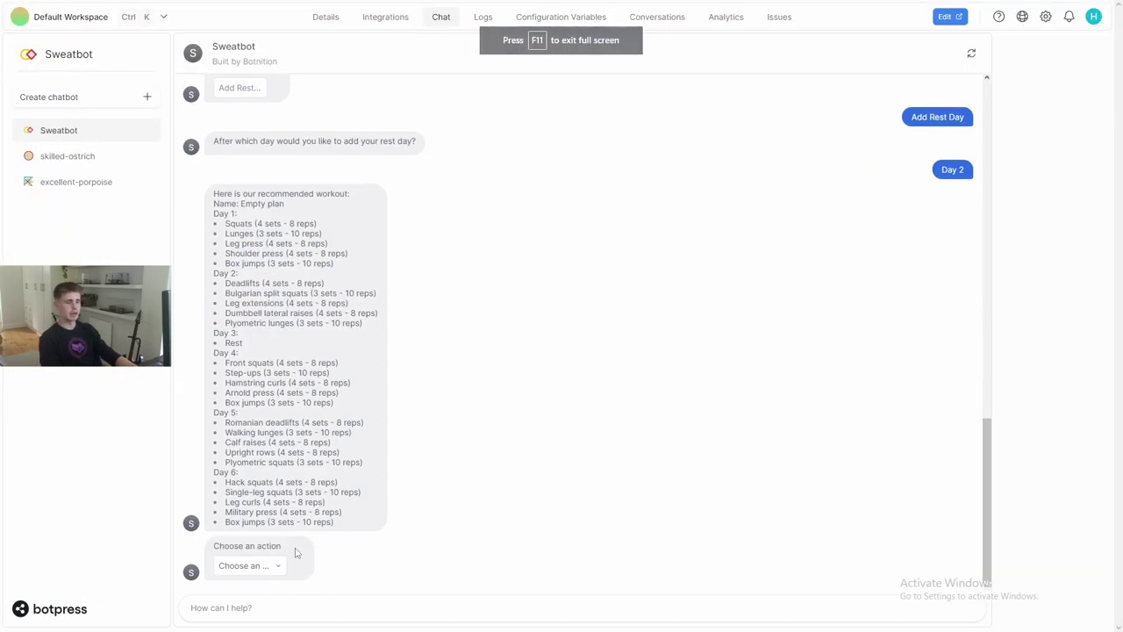
{"action": "left_click", "coordinate": [268, 567]}
{"action": "left_click", "coordinate": [263, 445]}
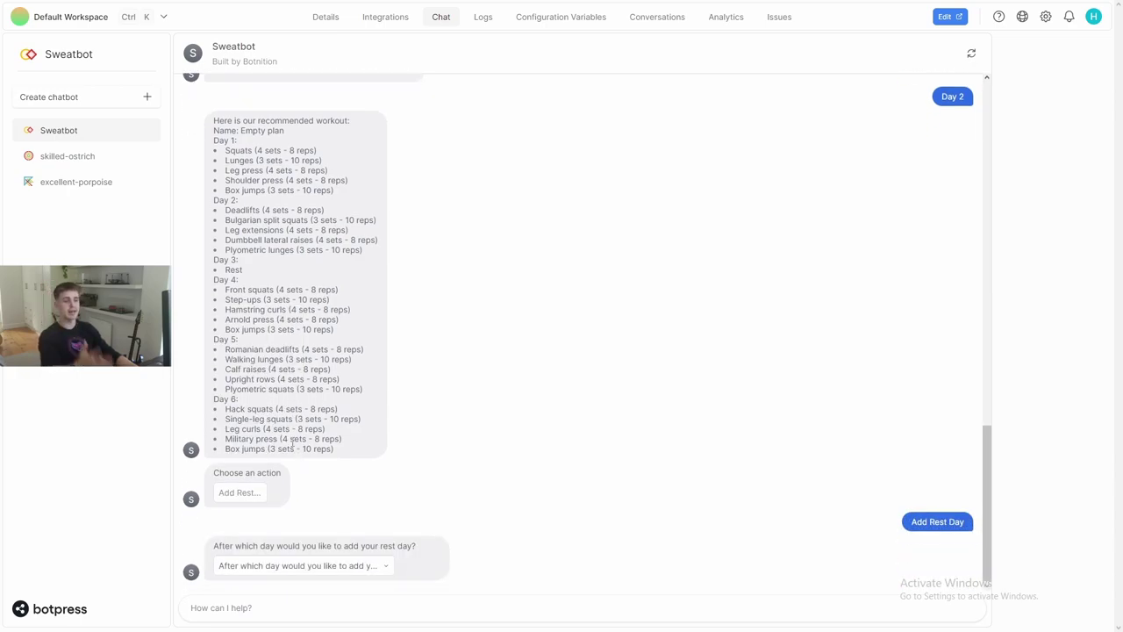
{"action": "left_click", "coordinate": [381, 567]}
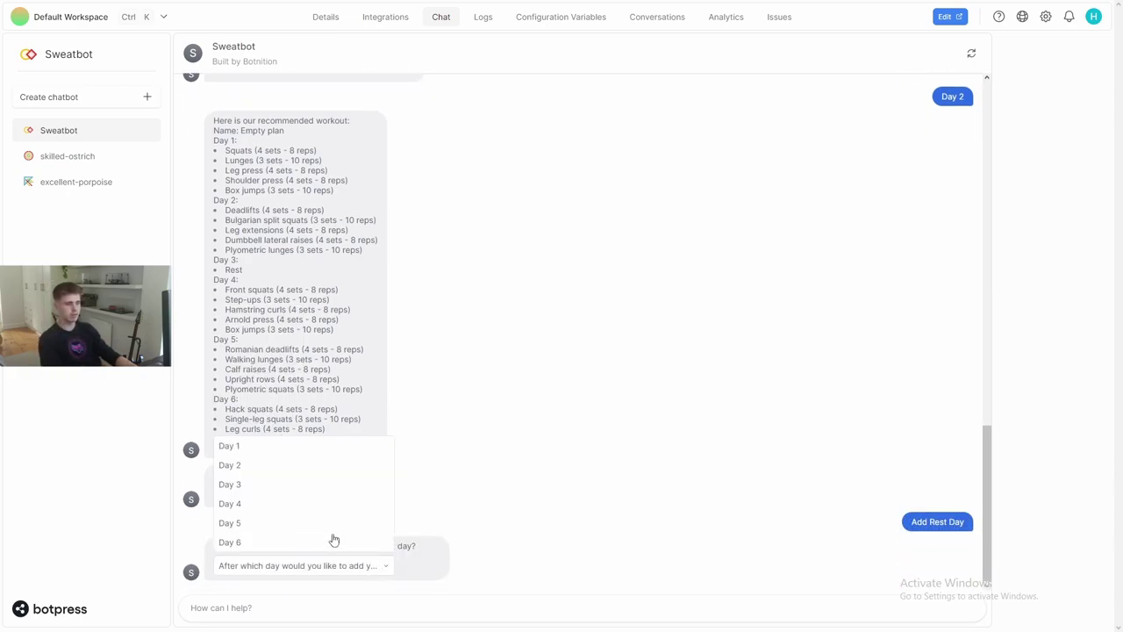
{"action": "left_click", "coordinate": [259, 523]}
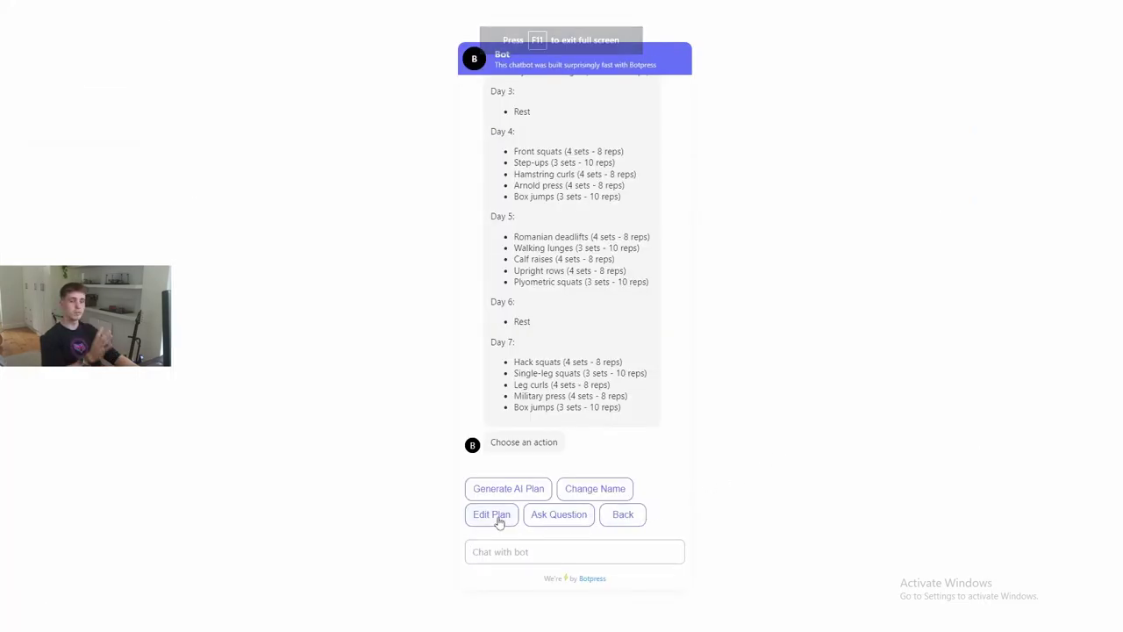
- Use Edit Plan's Remove Exercise action to delete Leg press from Day 1
{"action": "left_click", "coordinate": [497, 519]}
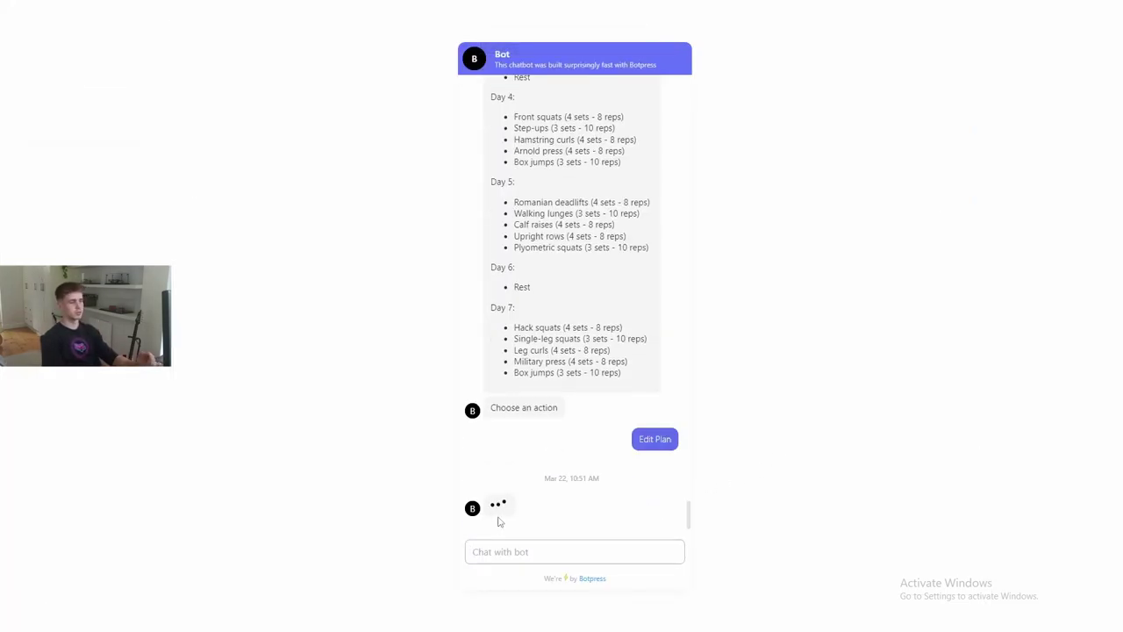
{"action": "left_click", "coordinate": [523, 500]}
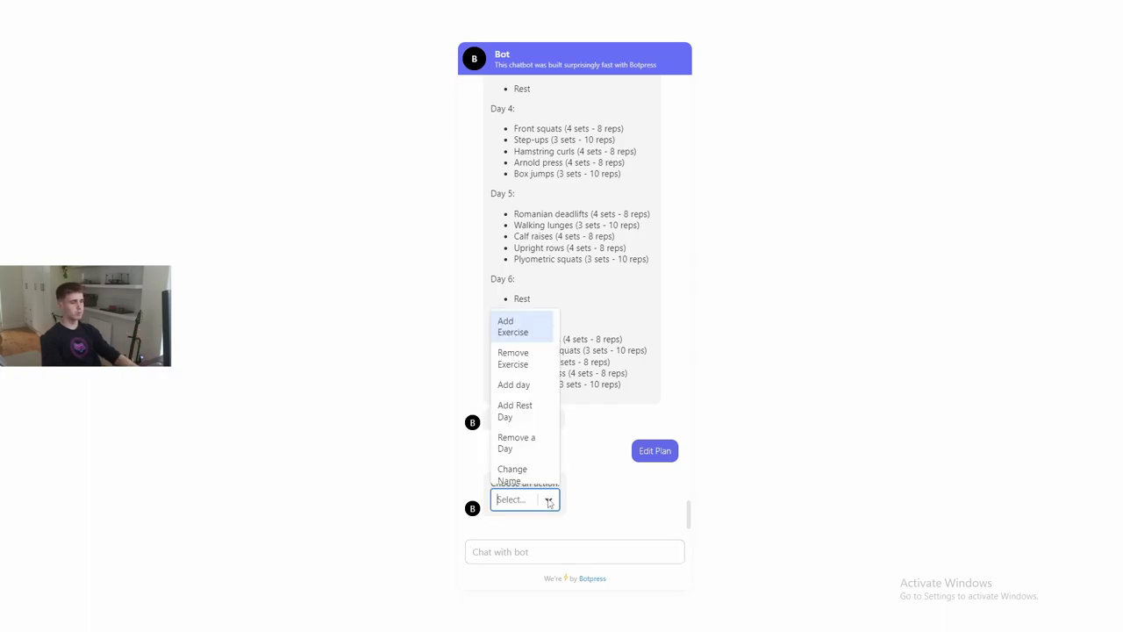
{"action": "left_click", "coordinate": [523, 357]}
{"action": "left_click", "coordinate": [621, 500]}
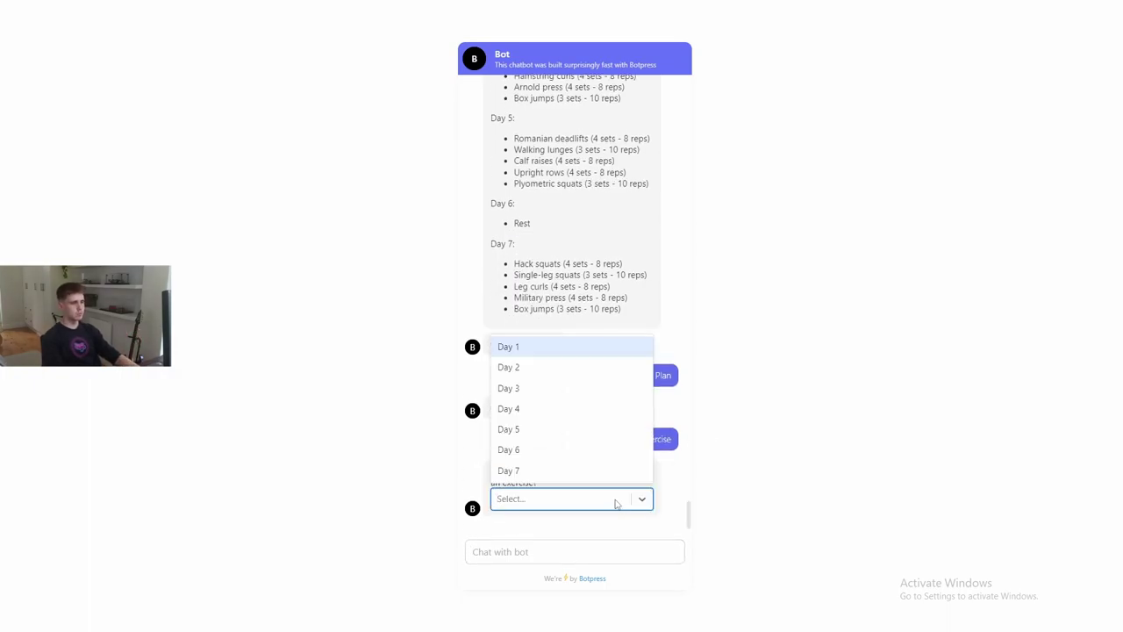
{"action": "left_click", "coordinate": [555, 348]}
{"action": "scroll", "coordinate": [566, 364], "scroll_direction": "up", "scroll_amount": 4}
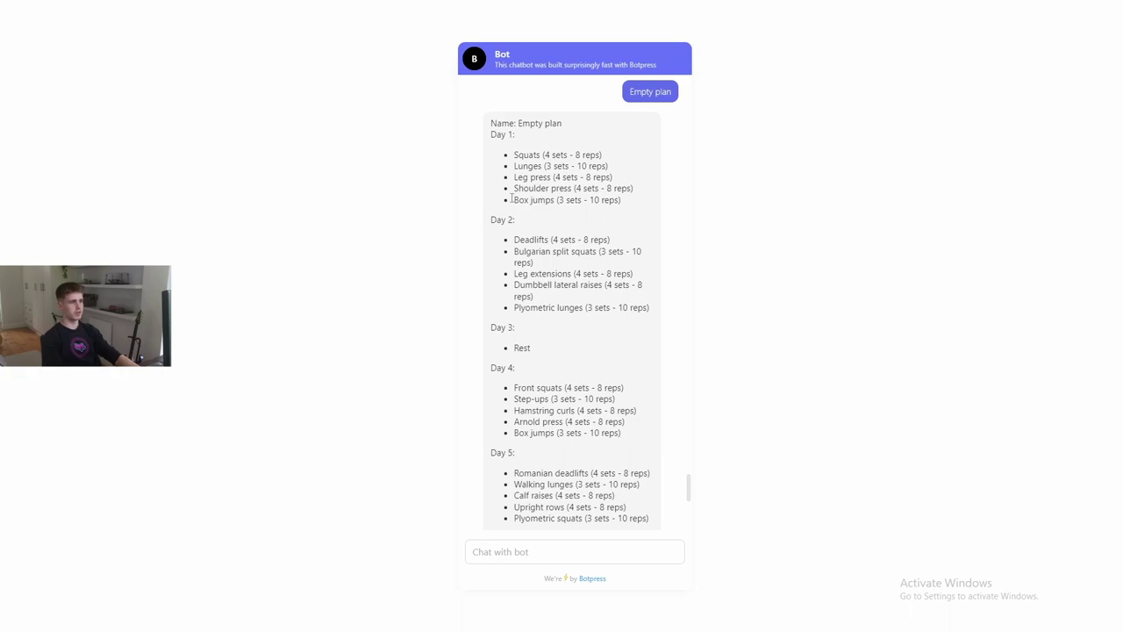
{"action": "left_click_drag", "start_coordinate": [514, 176], "coordinate": [612, 177]}
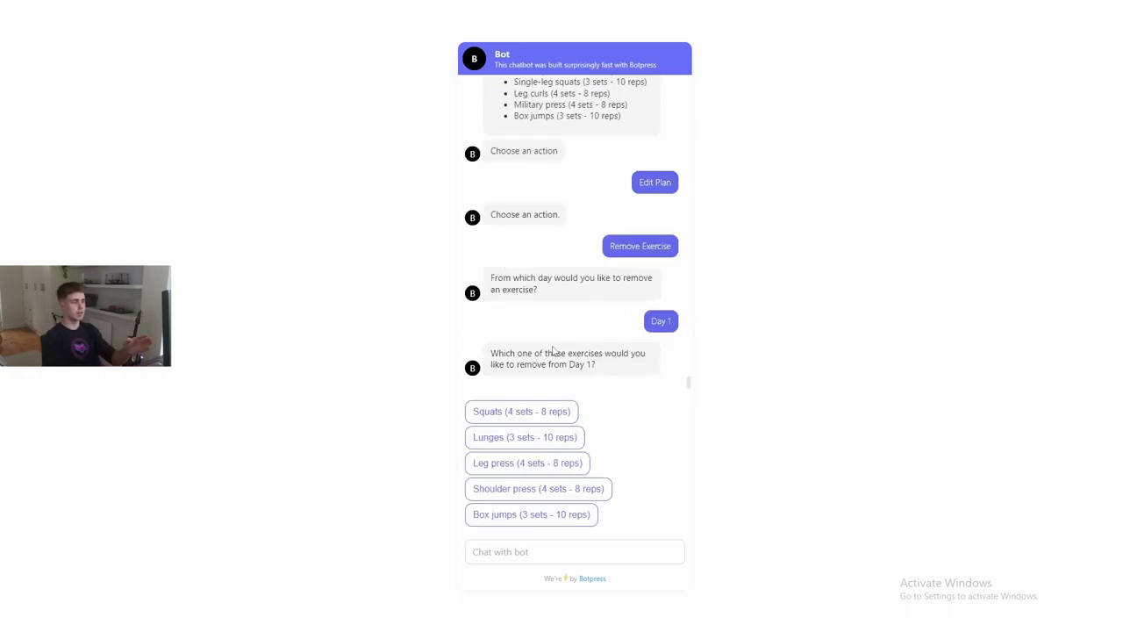
{"action": "left_click", "coordinate": [524, 463]}
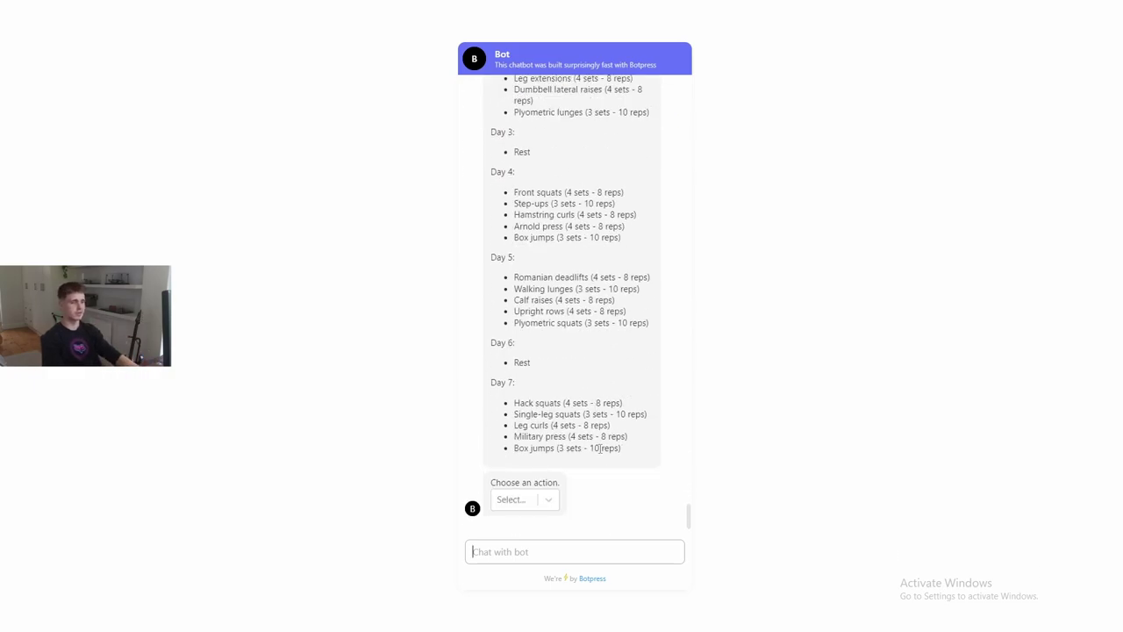
- Choose Add Exercise and target Day 6 of the plan
{"action": "left_click", "coordinate": [546, 507]}
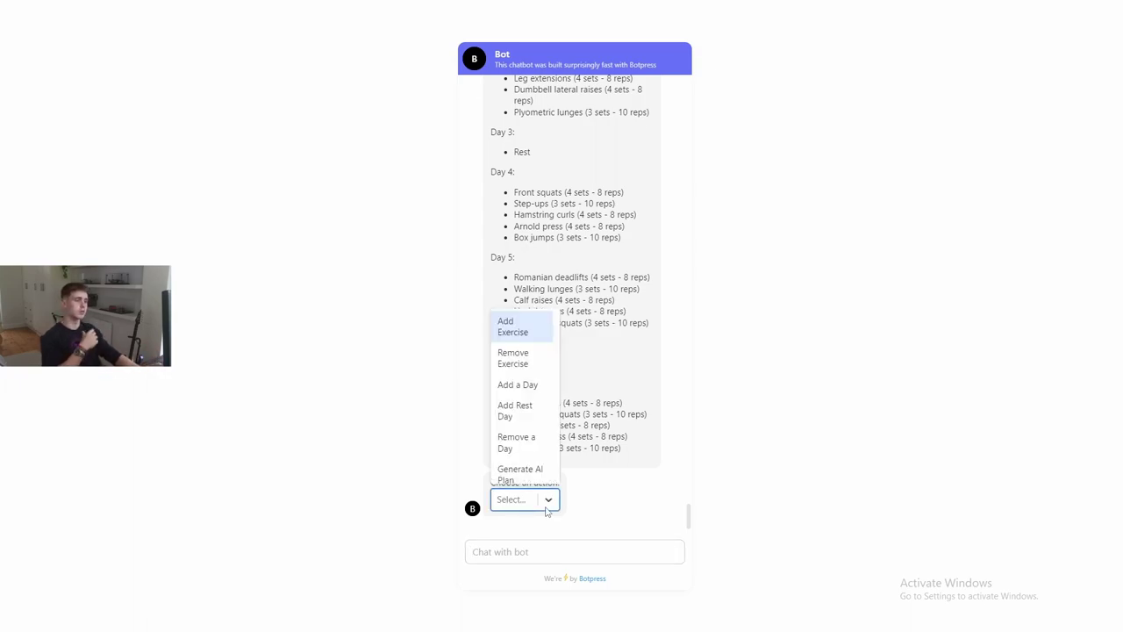
{"action": "left_click", "coordinate": [536, 342]}
{"action": "left_click", "coordinate": [641, 501]}
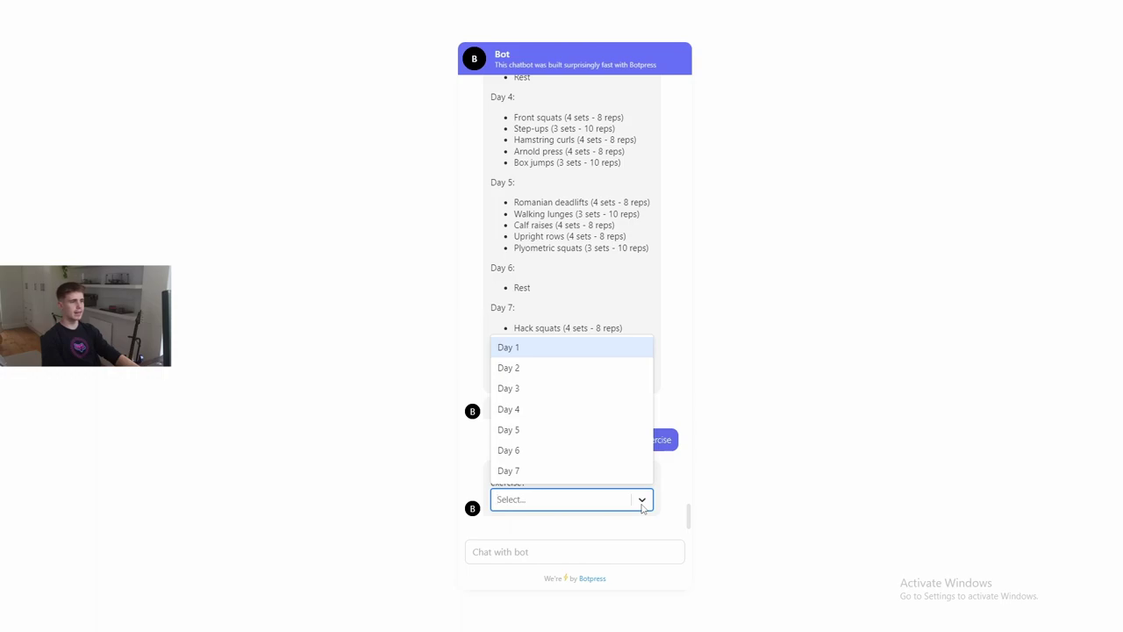
{"action": "left_click", "coordinate": [566, 454]}
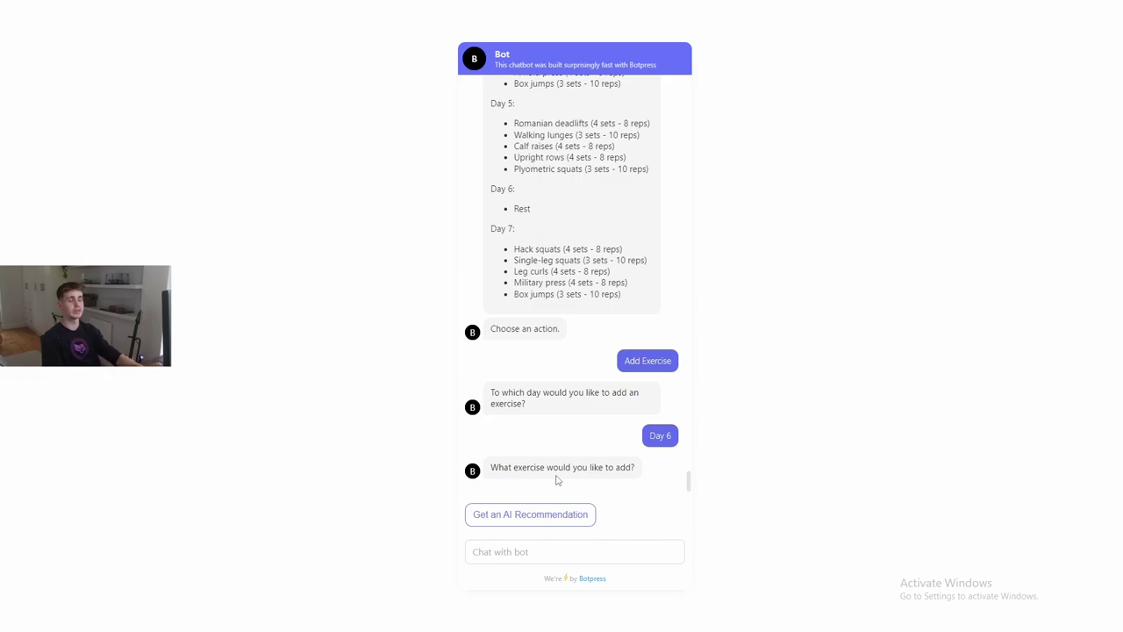
- Get an AI recommendation for 'shoulder' criteria and accept Dumbbell Shoulder Press (3 sets of 8-12 reps)
{"action": "left_click", "coordinate": [564, 513]}
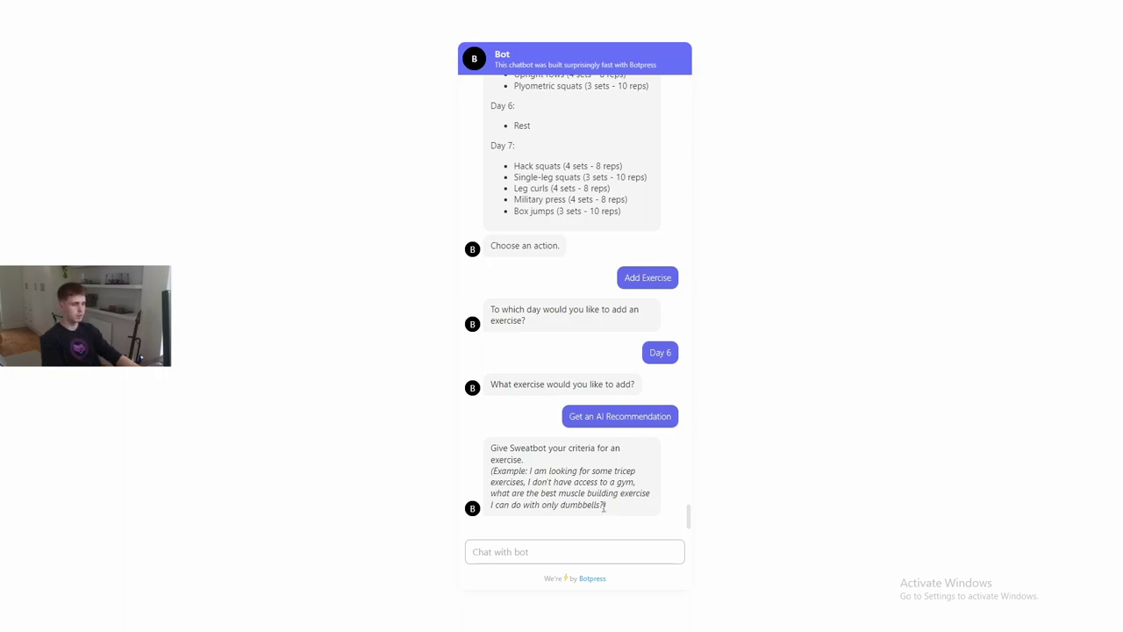
{"action": "key", "text": "ctrl+v"}
{"action": "type", "text": "shoulder"}
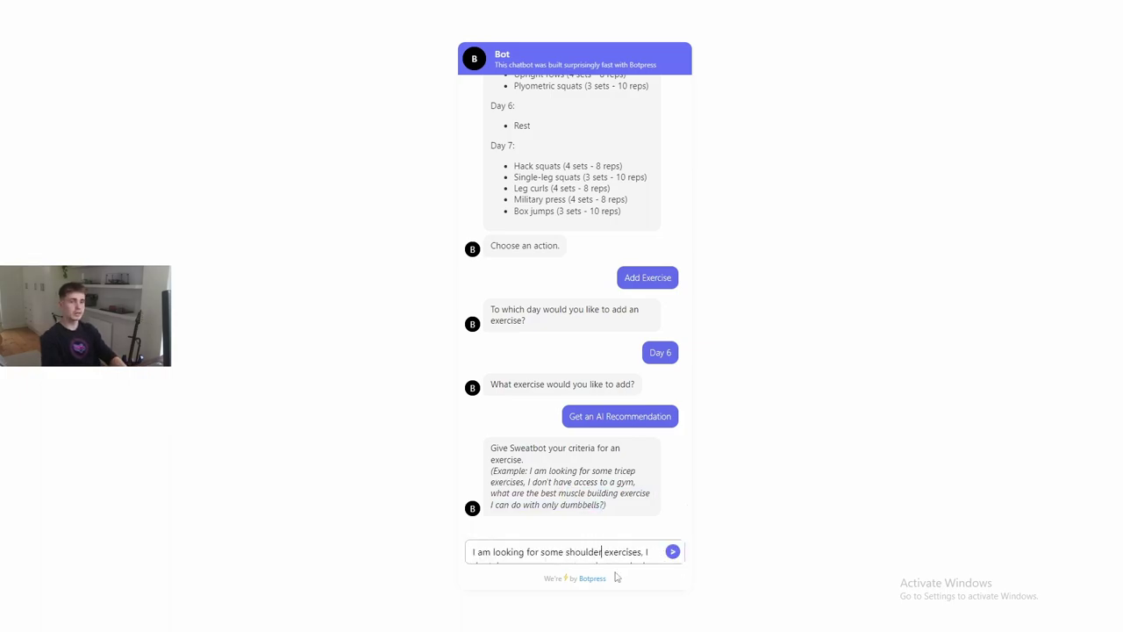
{"action": "key", "text": "Return"}
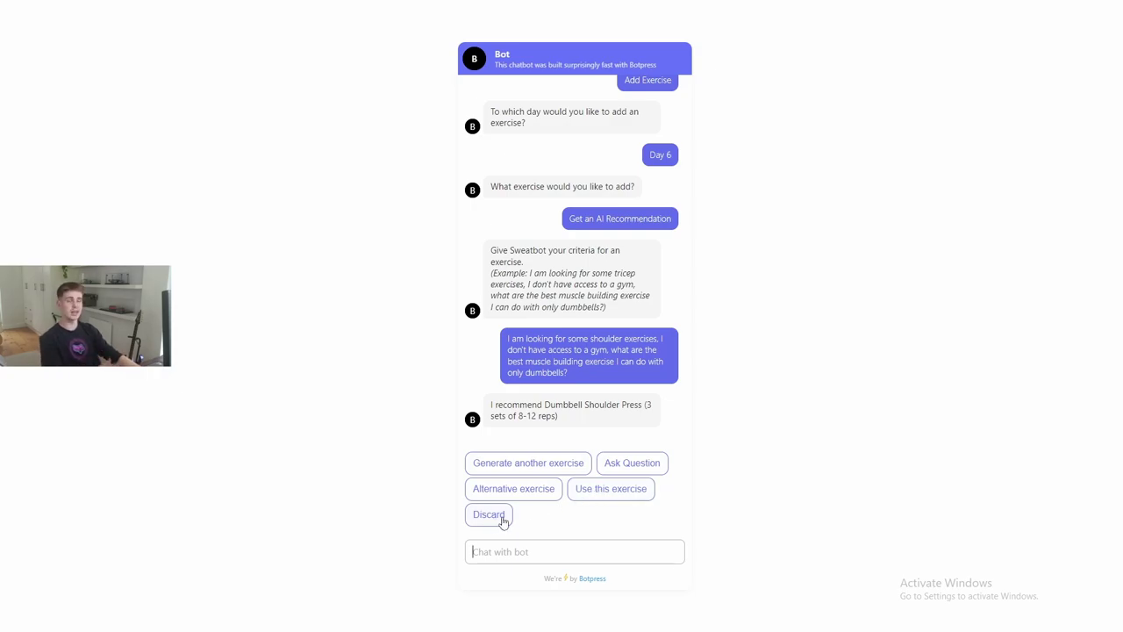
{"action": "left_click", "coordinate": [626, 493]}
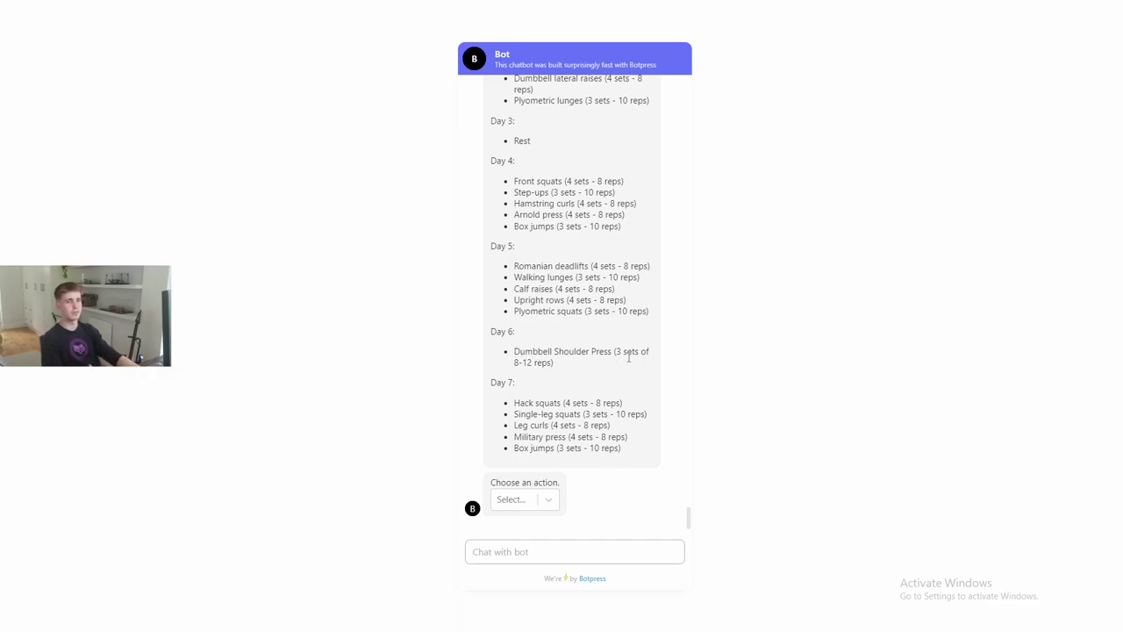
- Add Sprints with '2 sets - till failure' to Day 3
{"action": "left_click", "coordinate": [525, 499]}
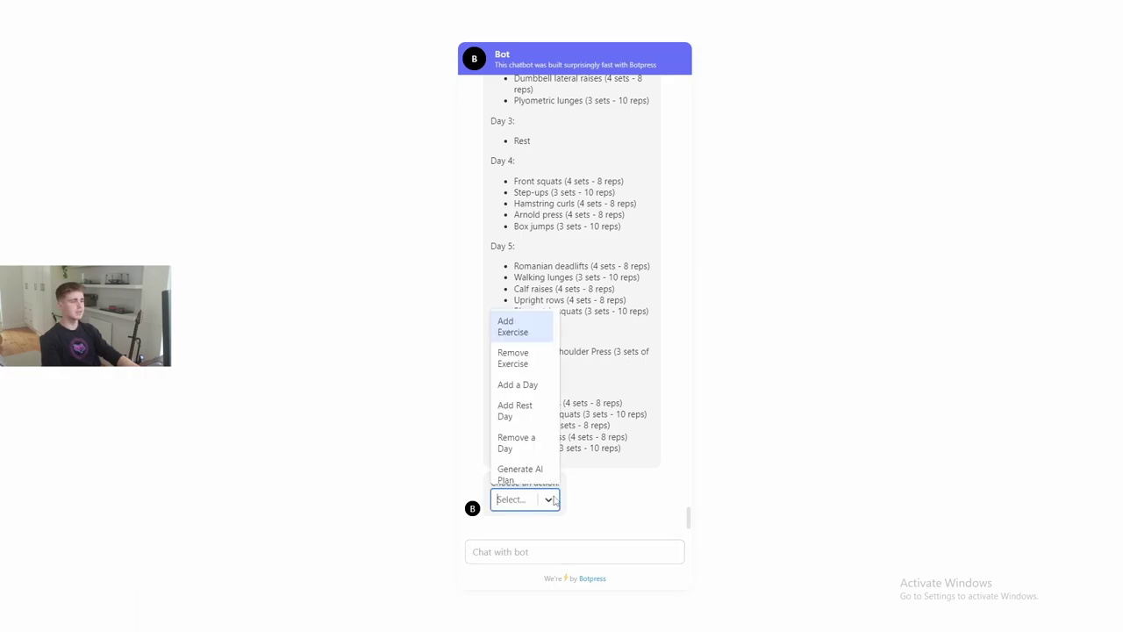
{"action": "left_click", "coordinate": [522, 335]}
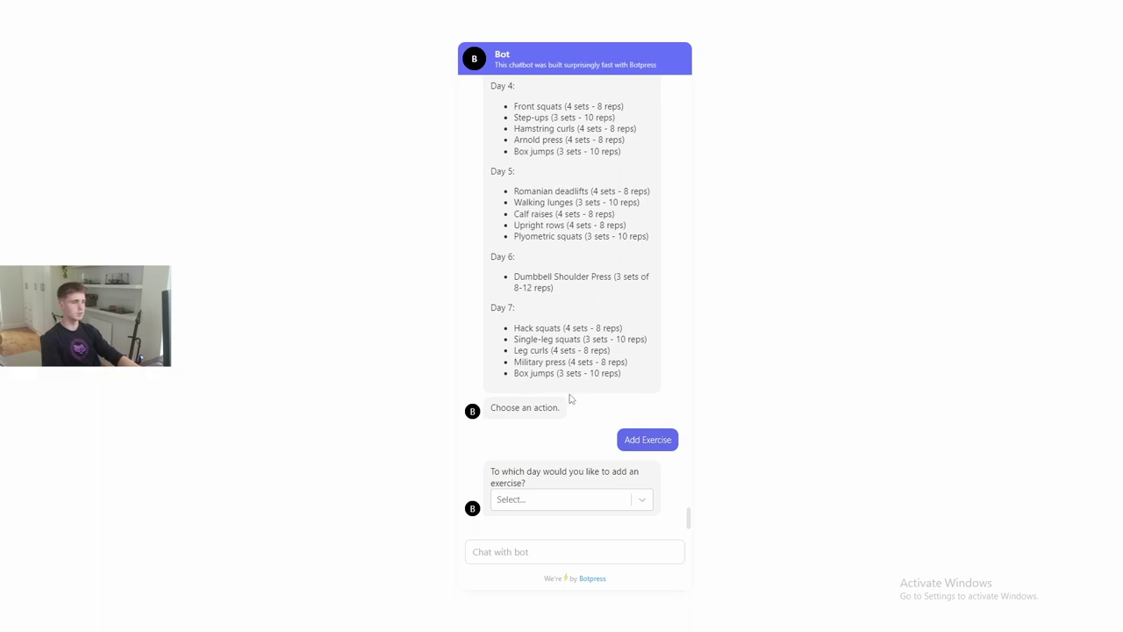
{"action": "scroll", "coordinate": [638, 461], "scroll_direction": "up", "scroll_amount": 2}
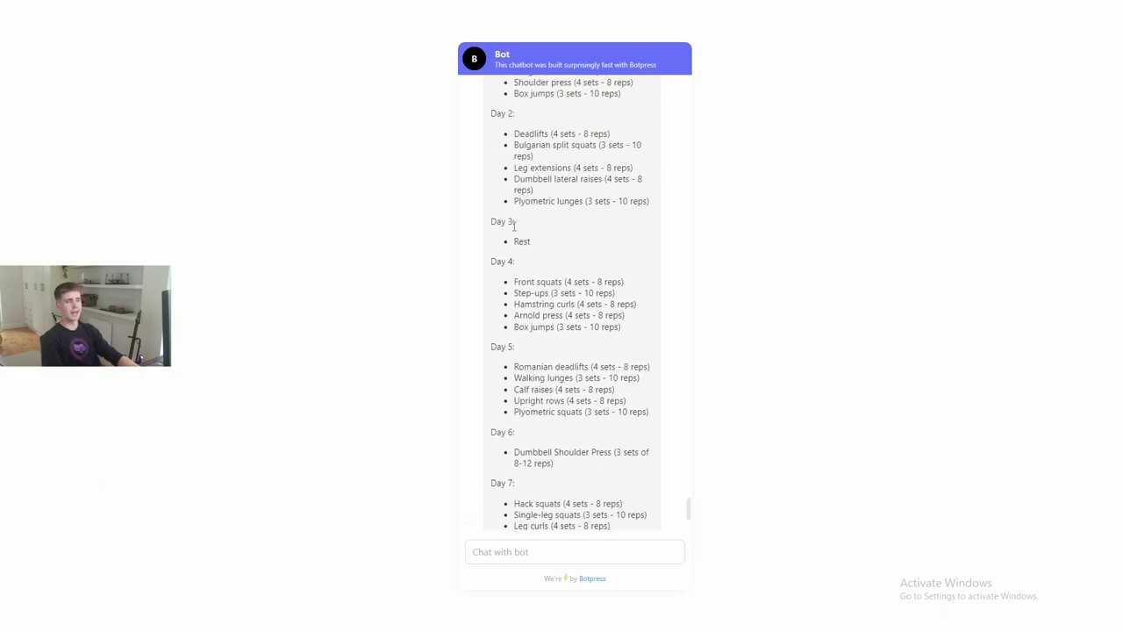
{"action": "scroll", "coordinate": [607, 404], "scroll_direction": "down", "scroll_amount": 2}
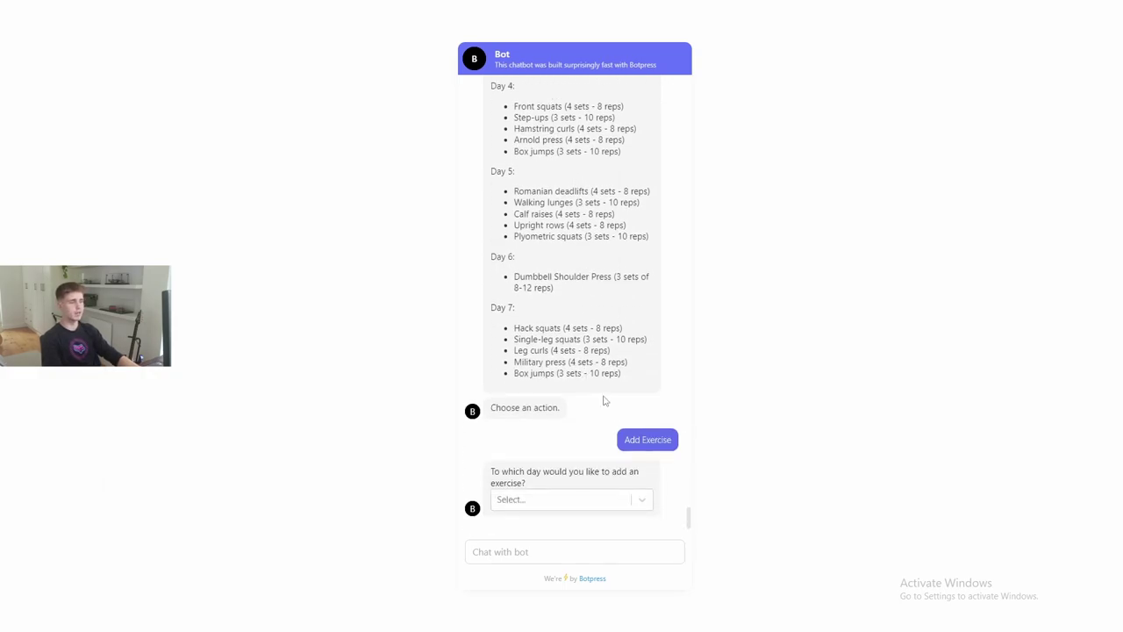
{"action": "left_click", "coordinate": [570, 498]}
{"action": "left_click", "coordinate": [545, 387]}
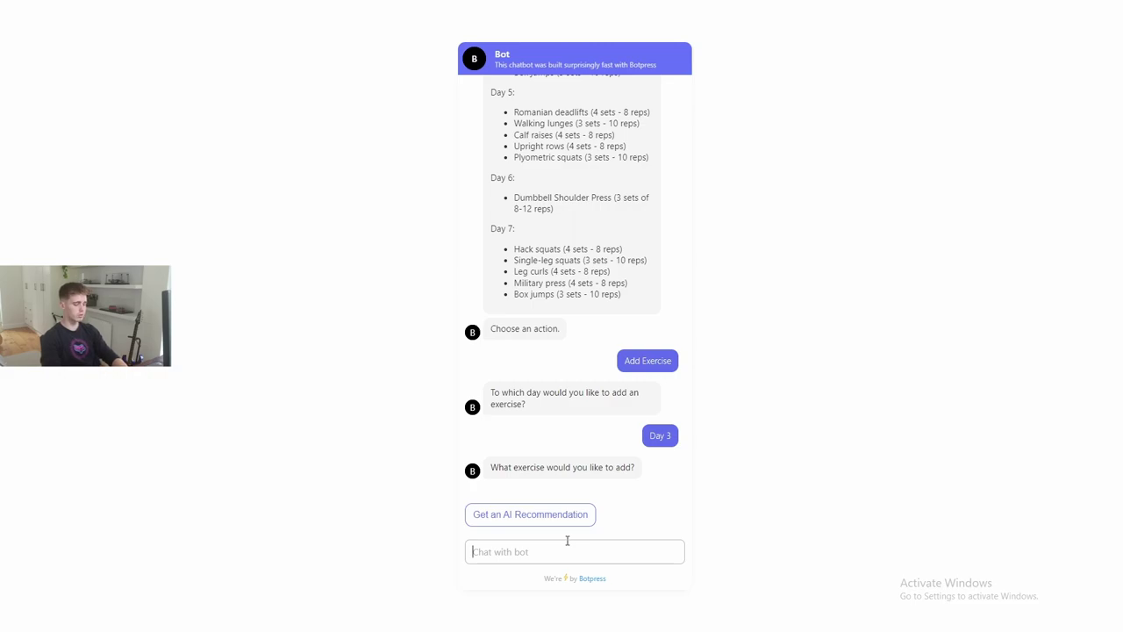
{"action": "type", "text": "Sprints"}
{"action": "key", "text": "Return"}
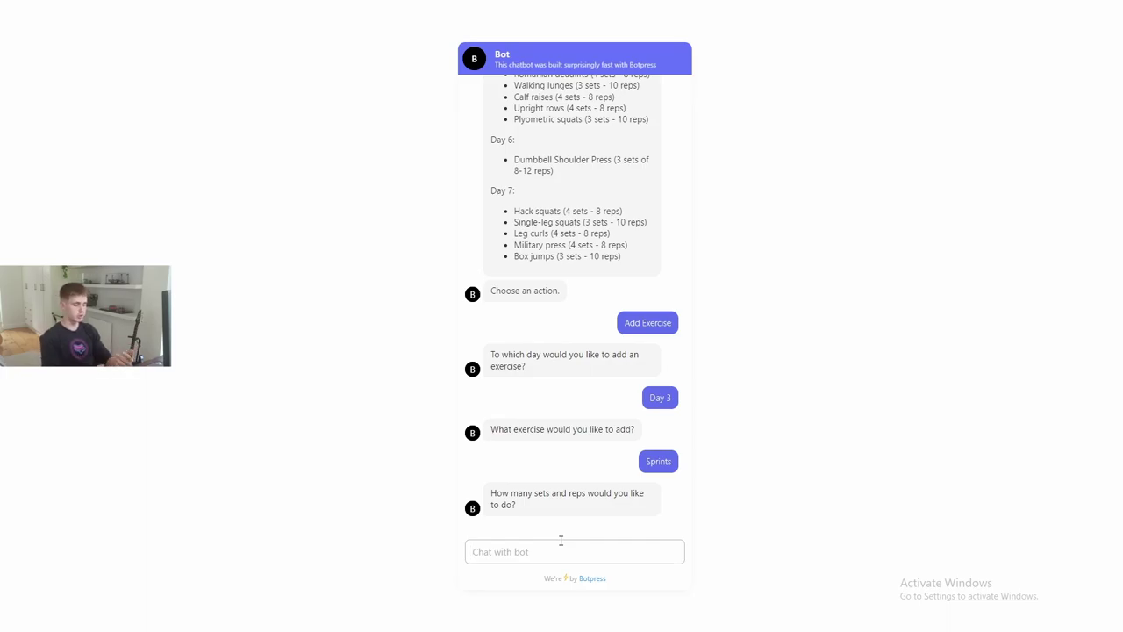
{"action": "type", "text": "2 sets - till f"}
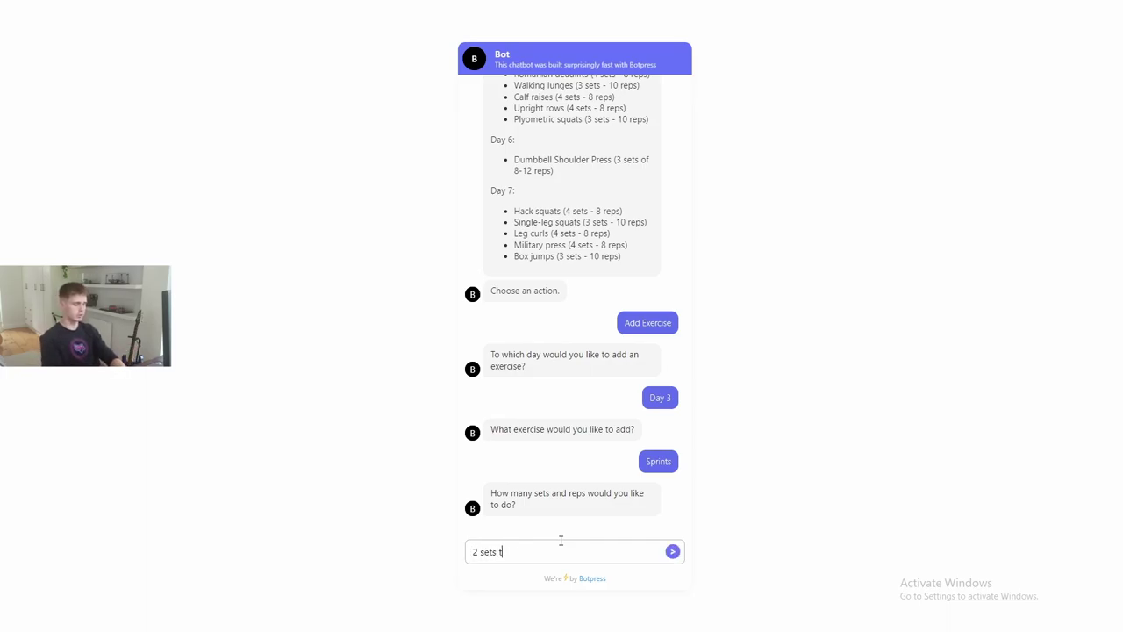
{"action": "type", "text": "ailure"}
{"action": "key", "text": "Return"}
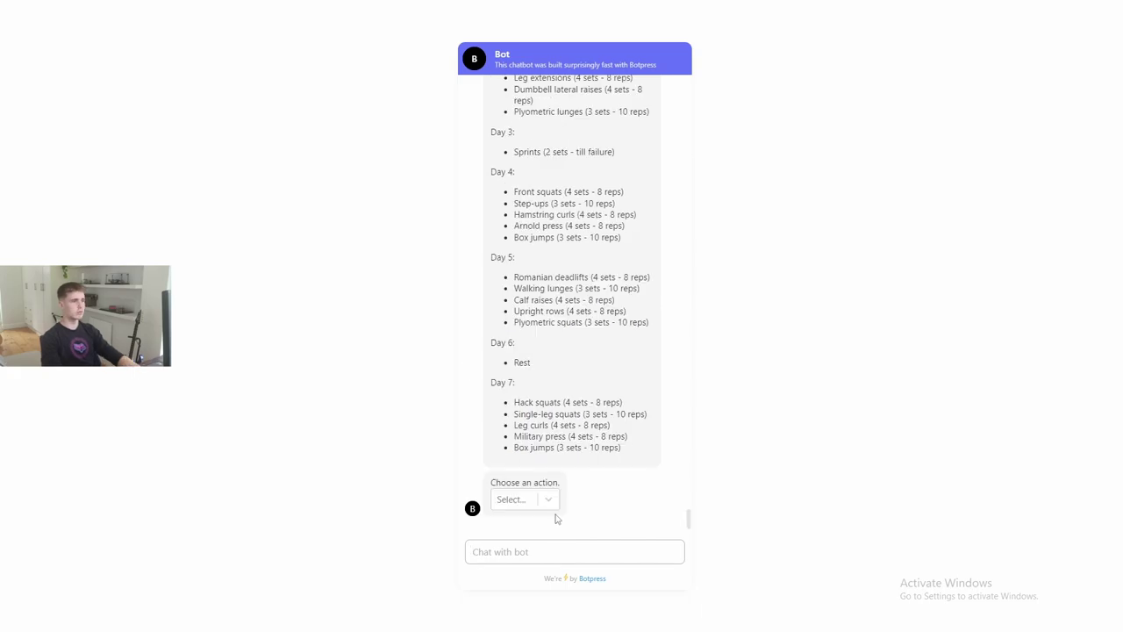
{"action": "scroll", "coordinate": [557, 518], "scroll_direction": "up", "scroll_amount": 1}
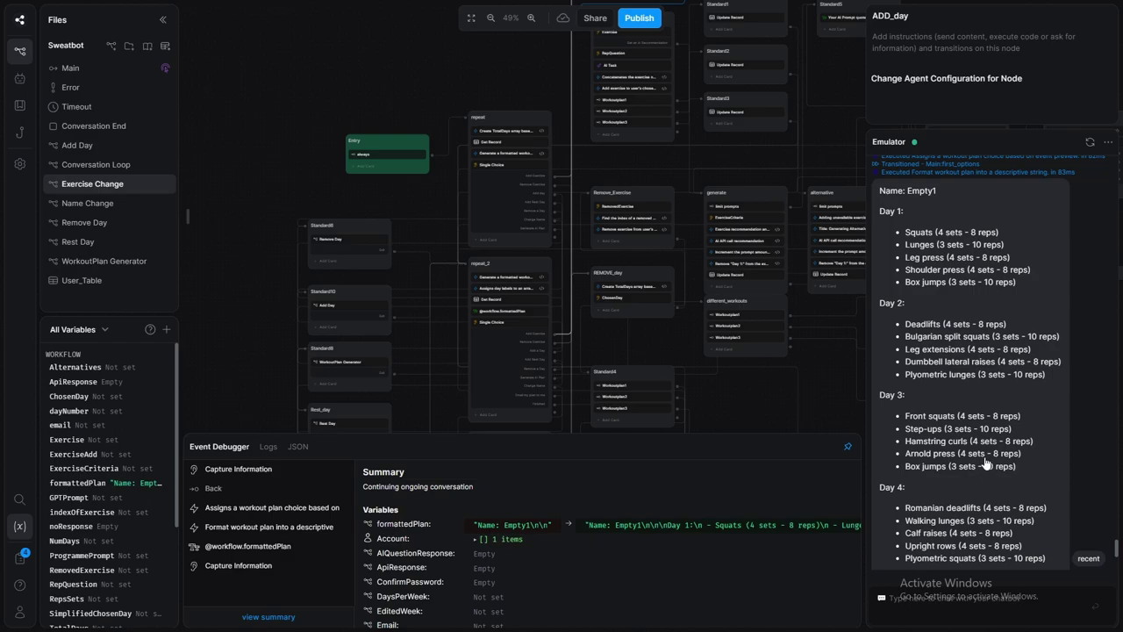
- Scroll through the Empty1 plan in the emulator down to Day 7 Tricep Pulldowns
{"action": "scroll", "coordinate": [1002, 473], "scroll_direction": "down", "scroll_amount": 5}
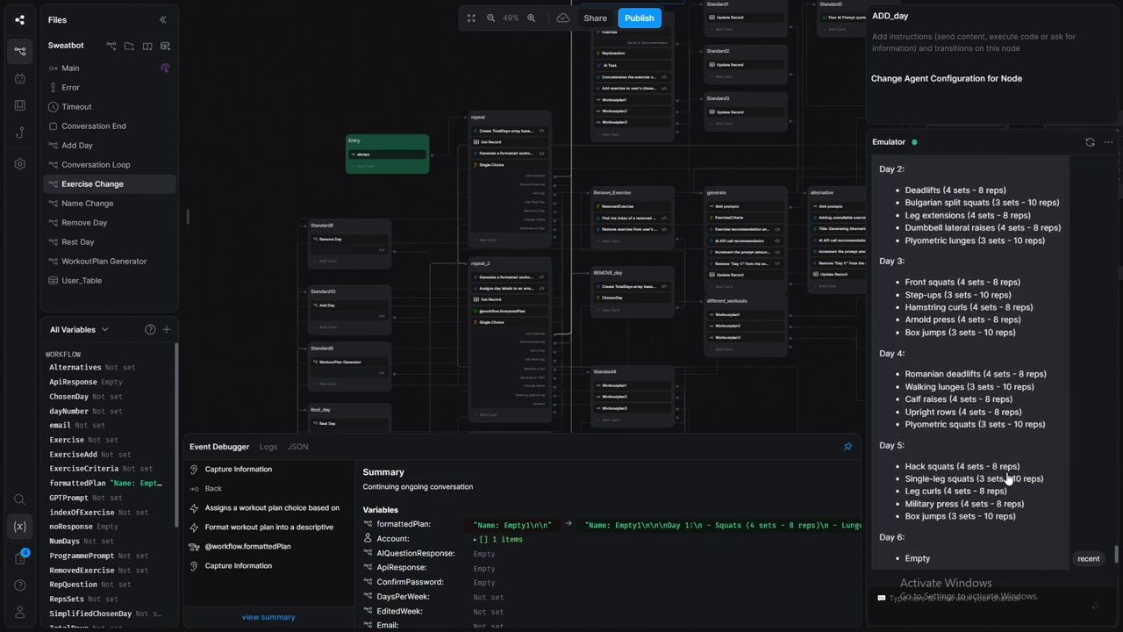
{"action": "scroll", "coordinate": [1007, 471], "scroll_direction": "up", "scroll_amount": 5}
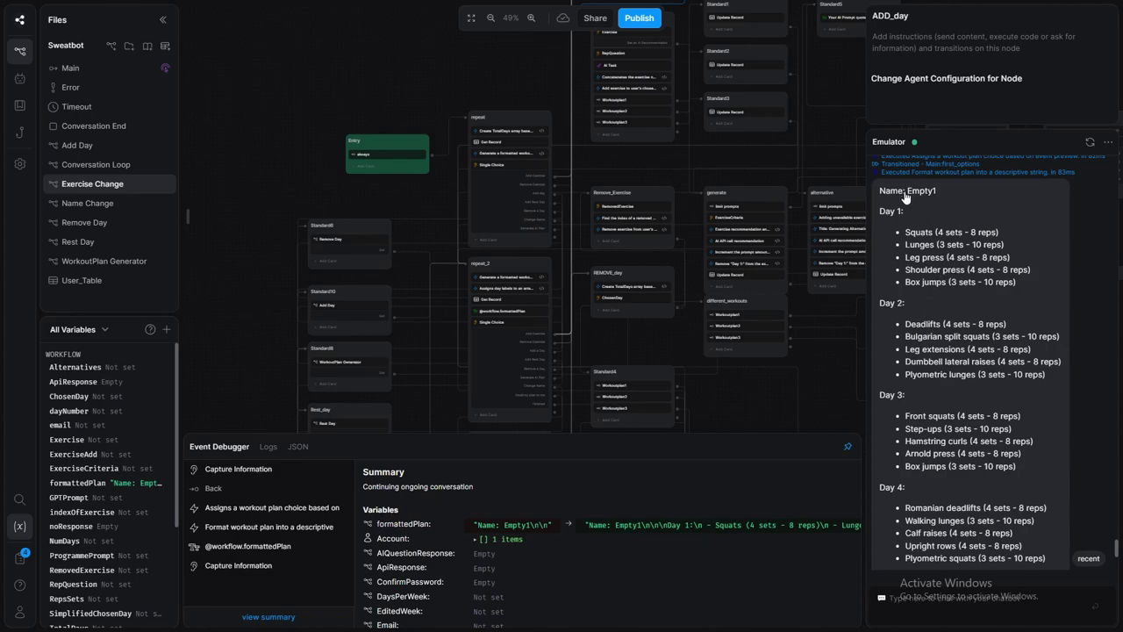
{"action": "scroll", "coordinate": [969, 343], "scroll_direction": "down", "scroll_amount": 5}
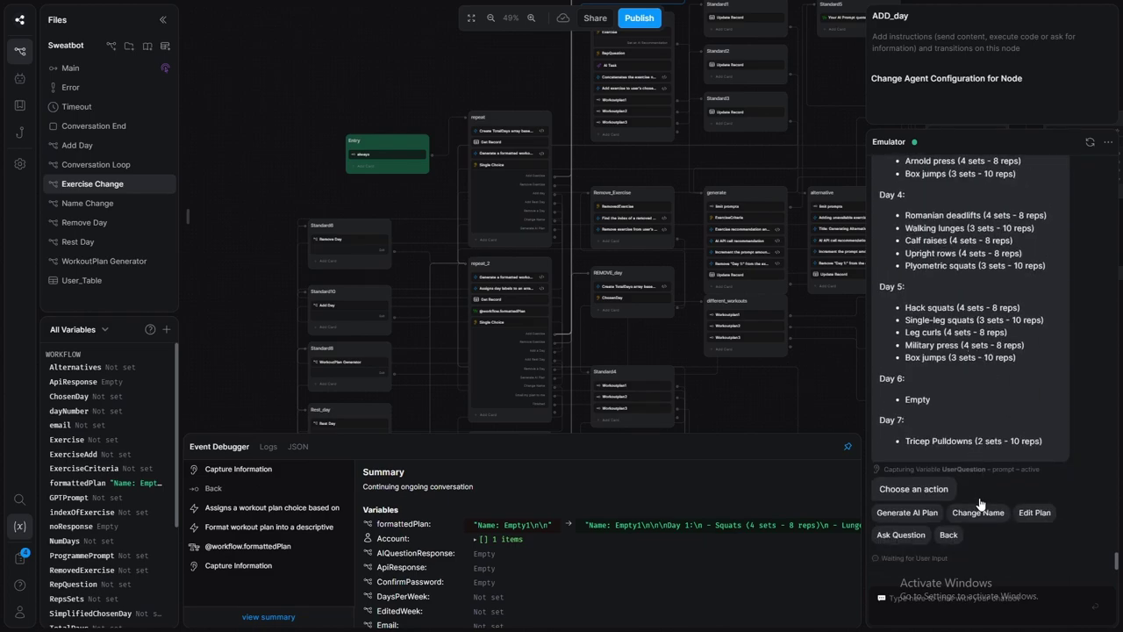
- Rename the plan to 'Rugby players workout' and select it from the plan list
{"action": "left_click", "coordinate": [978, 512]}
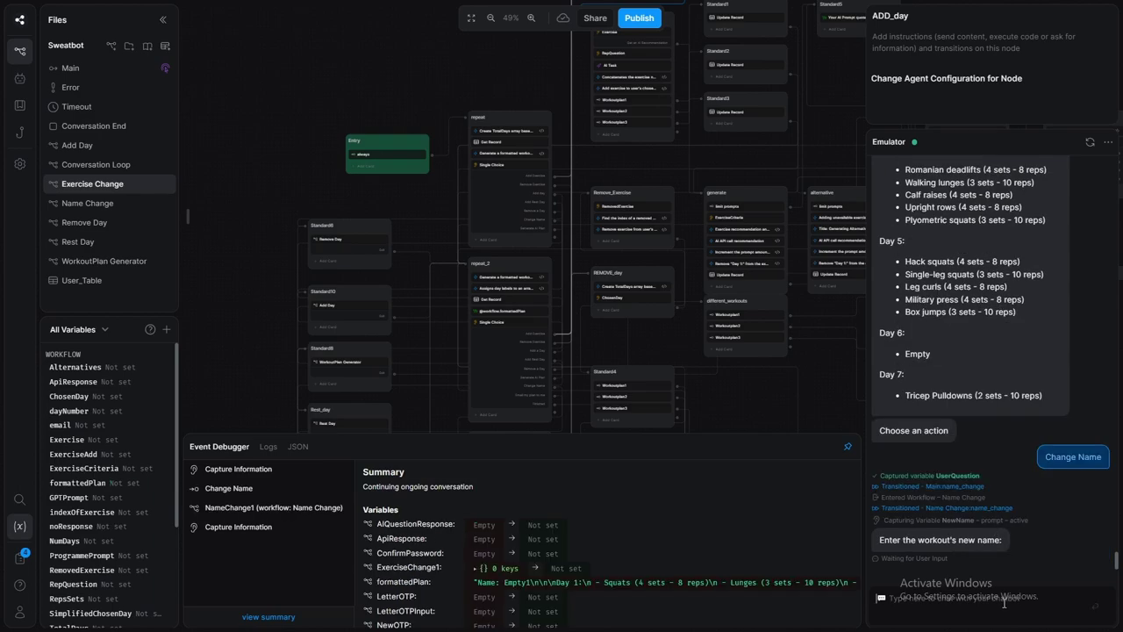
{"action": "type", "text": "Rub"}
{"action": "type", "text": "by player"}
{"action": "type", "text": "s workout"}
{"action": "key", "text": "Return"}
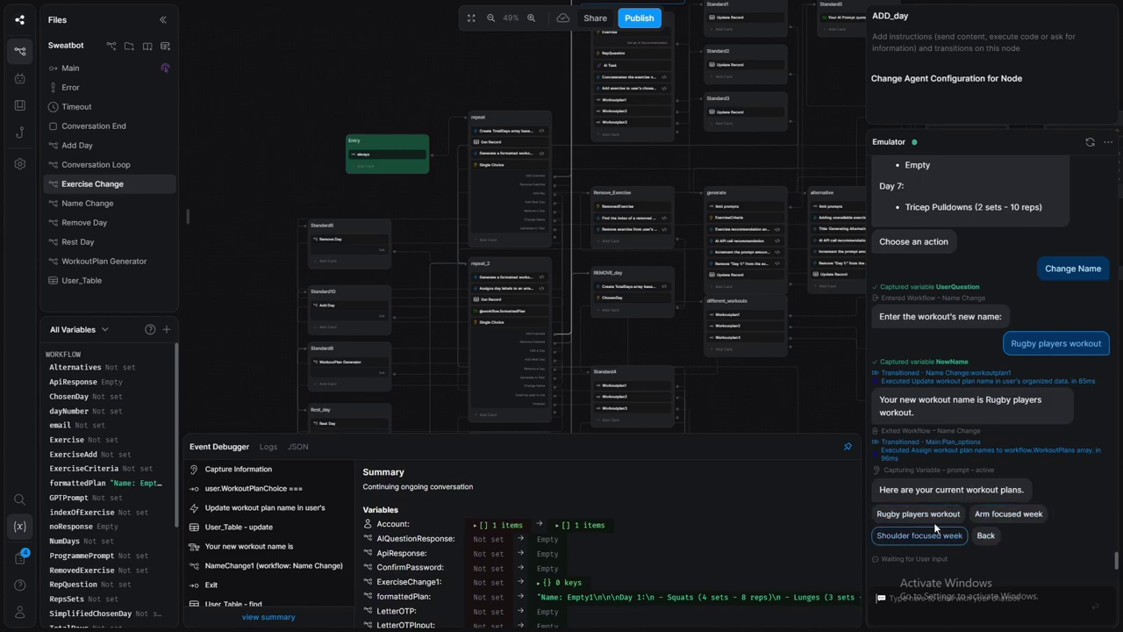
{"action": "left_click", "coordinate": [930, 515]}
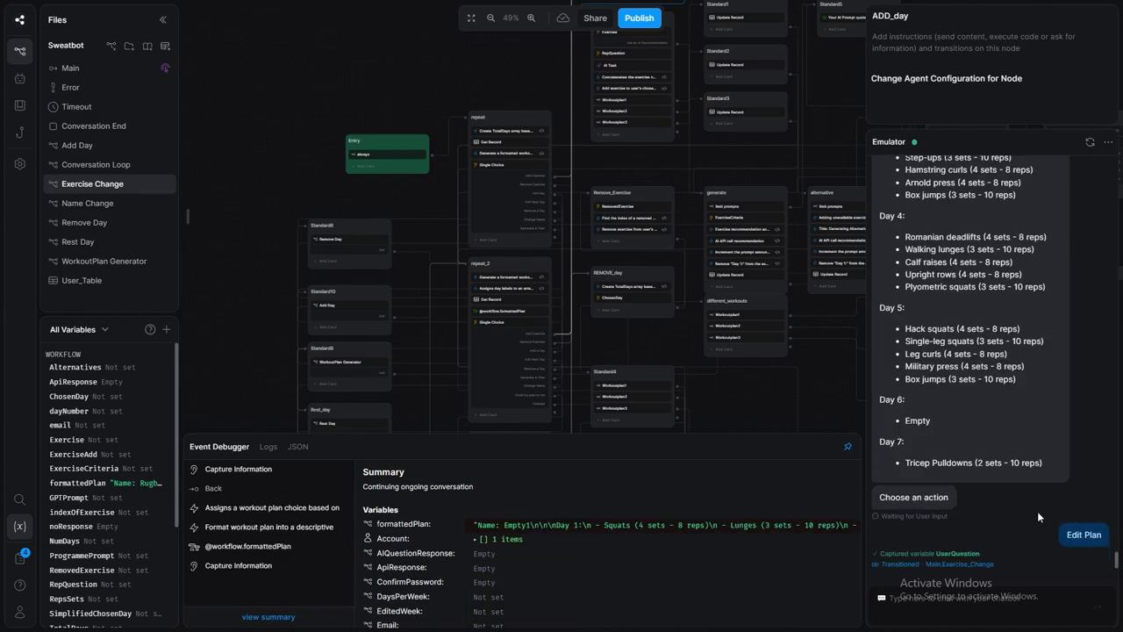
- Remove Day 6 from the workout plan through the Remove a Day action
{"action": "left_click", "coordinate": [903, 533]}
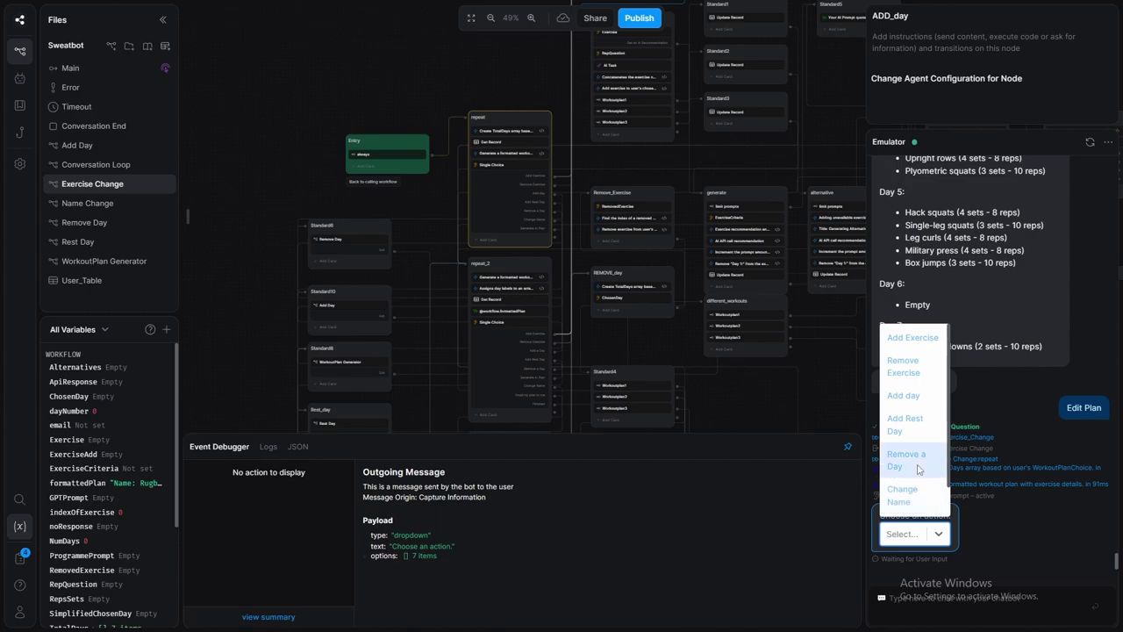
{"action": "left_click", "coordinate": [915, 460]}
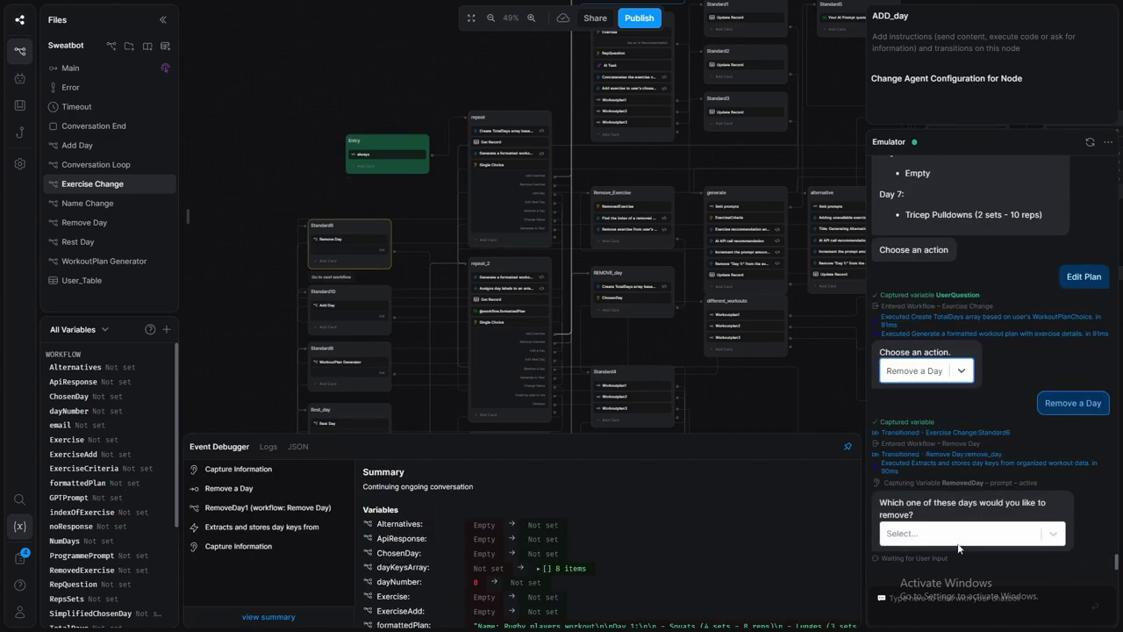
{"action": "left_click", "coordinate": [957, 535]}
{"action": "left_click", "coordinate": [933, 456]}
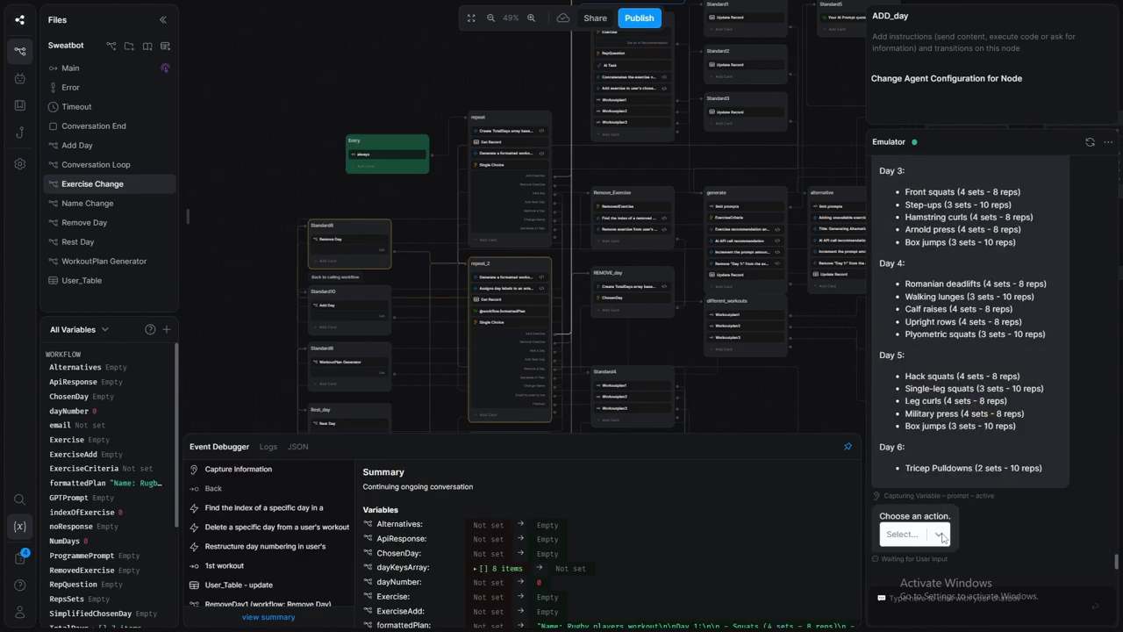
- Choose 'Email my plan to me' and submit your e-mail address to receive the plan
{"action": "left_click", "coordinate": [938, 537]}
{"action": "scroll", "coordinate": [930, 485], "scroll_direction": "down", "scroll_amount": 1}
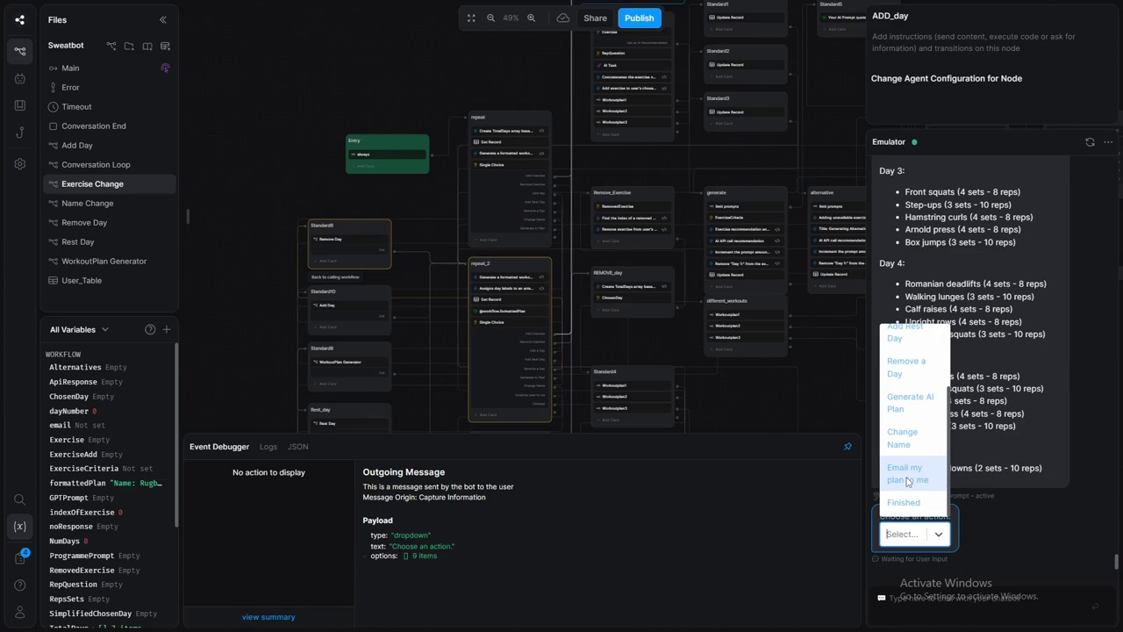
{"action": "left_click", "coordinate": [908, 480]}
{"action": "key", "text": "Return"}
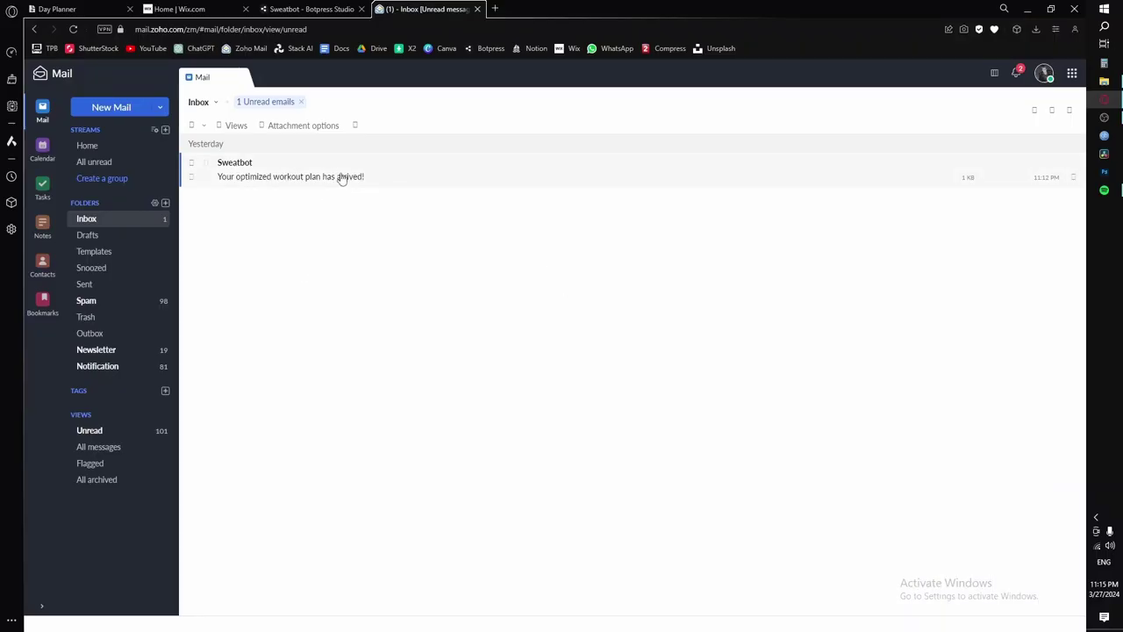
- Open Sweatbot's 'Your optimized workout plan has arrived!' message in the Zoho Mail inbox
{"action": "left_click", "coordinate": [342, 176]}
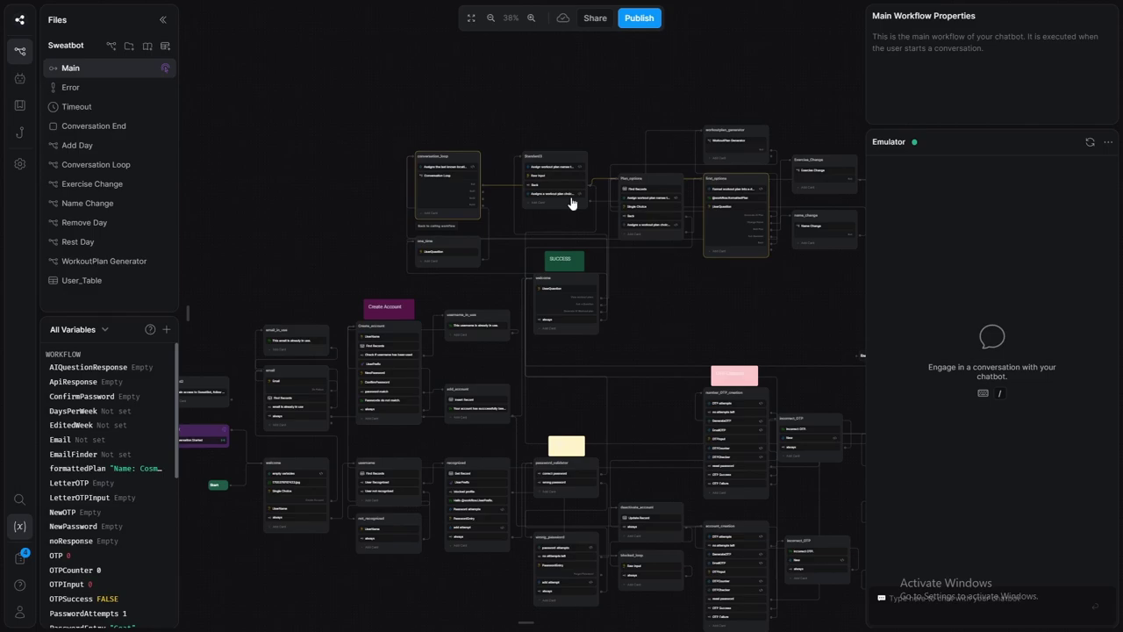
- Browse the Conversation Loop, Exercise Change, Name Change, Remove Day and Rest Day workflows, ending on WorkoutPlan Generator
{"action": "left_click", "coordinate": [139, 163]}
{"action": "left_click", "coordinate": [138, 183]}
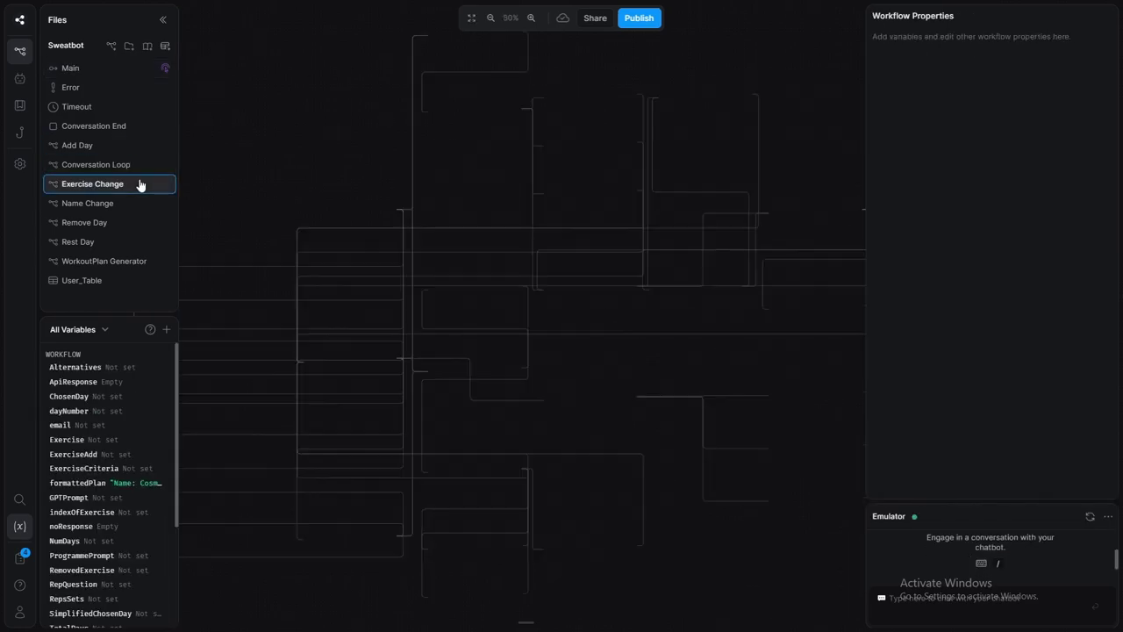
{"action": "left_click", "coordinate": [136, 203]}
{"action": "left_click", "coordinate": [136, 230]}
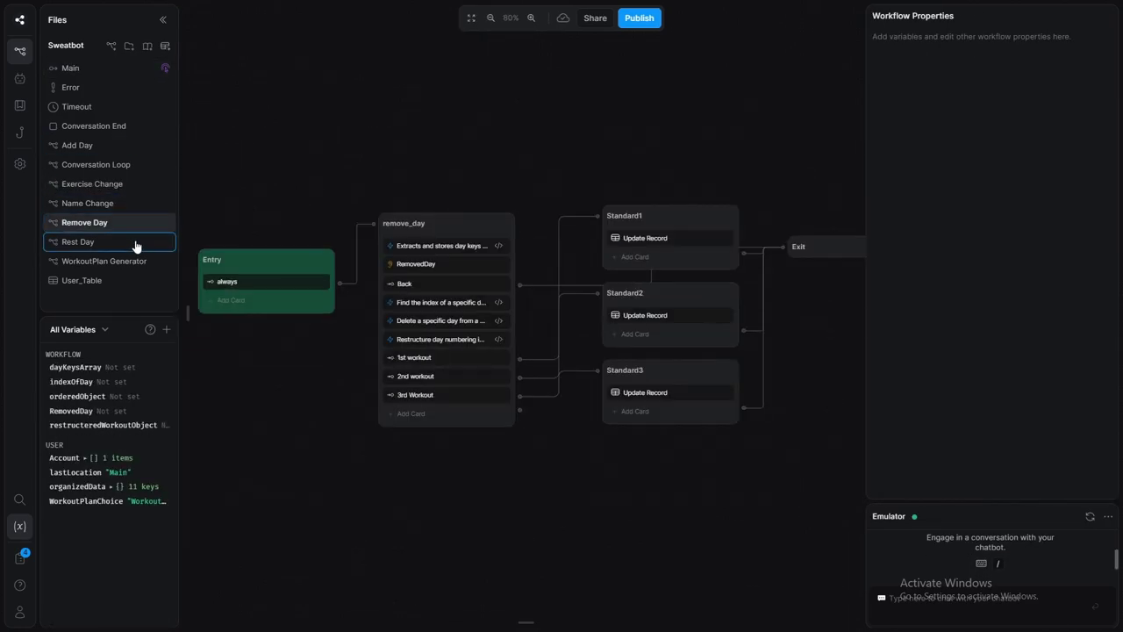
{"action": "left_click", "coordinate": [138, 242]}
{"action": "left_click", "coordinate": [137, 261]}
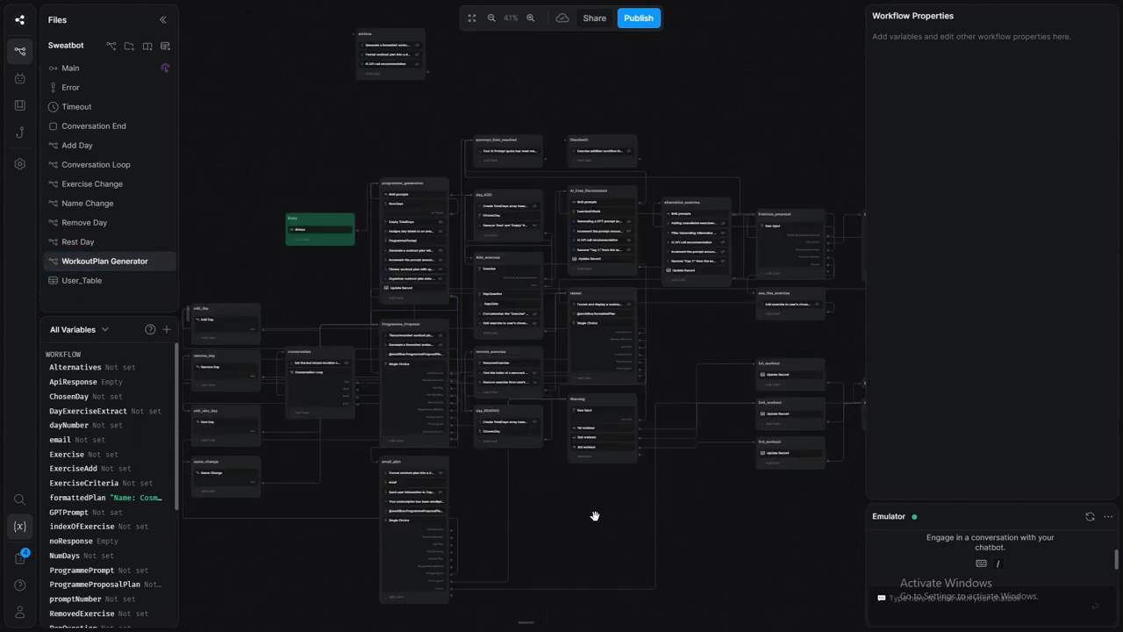